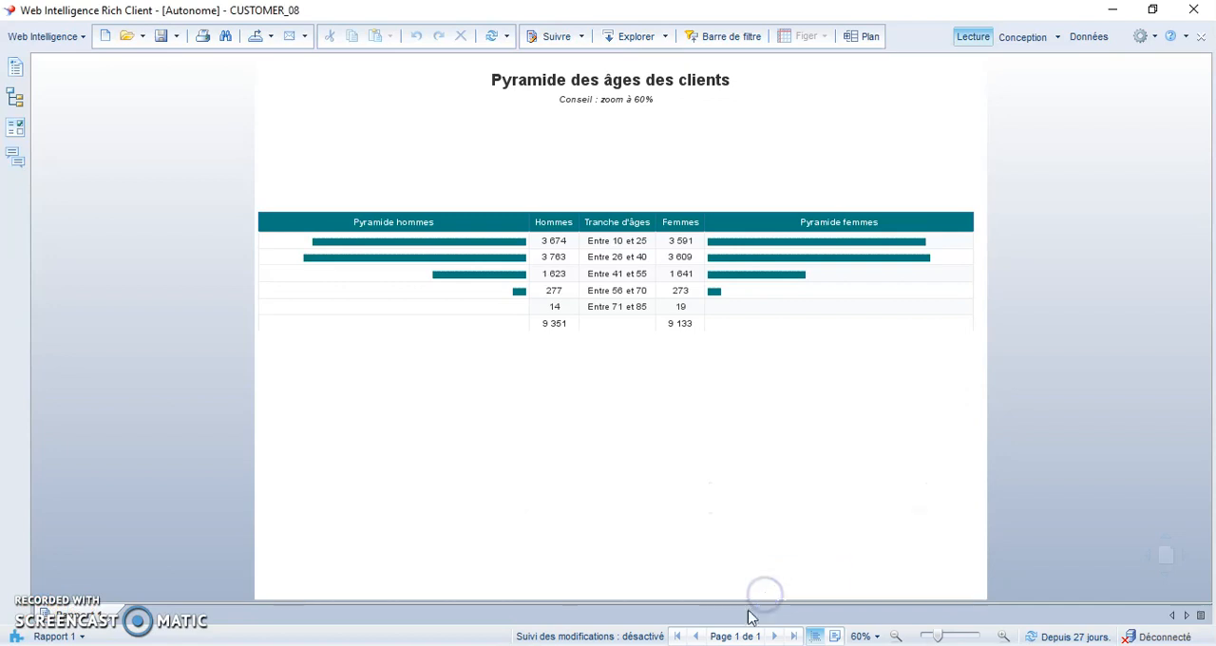
- Examine the age-bracket table and the definitions of the Femmes and Hommes variables in the report
{"action": "left_click", "coordinate": [814, 583]}
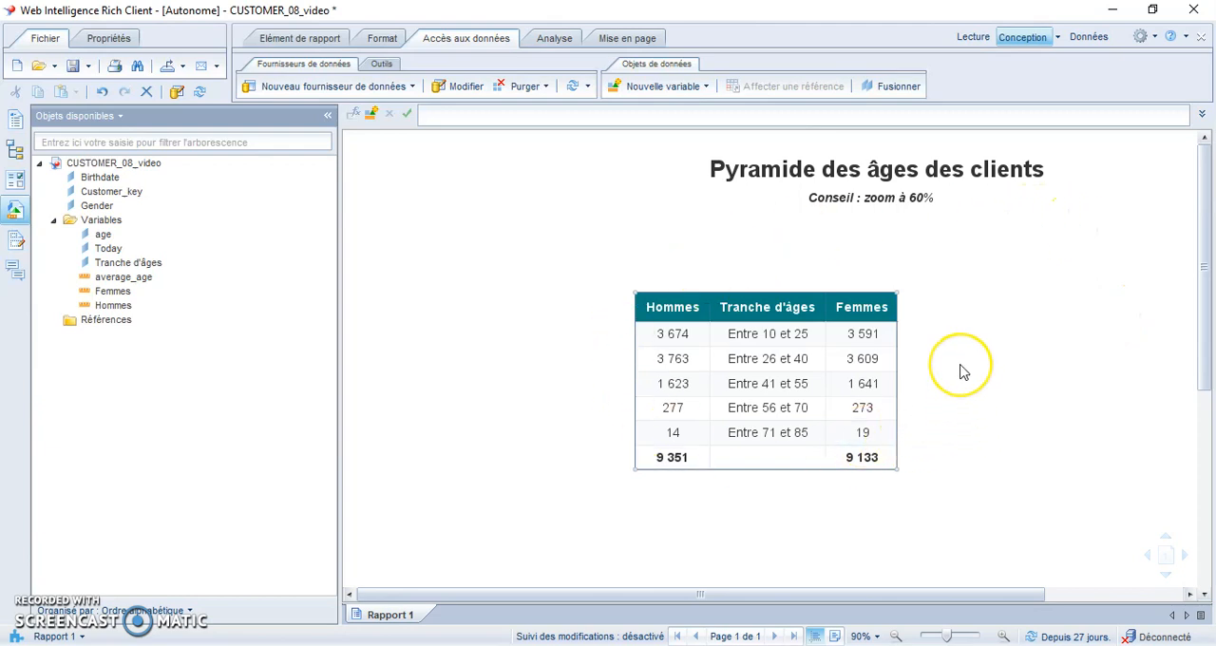
{"action": "left_click", "coordinate": [877, 345]}
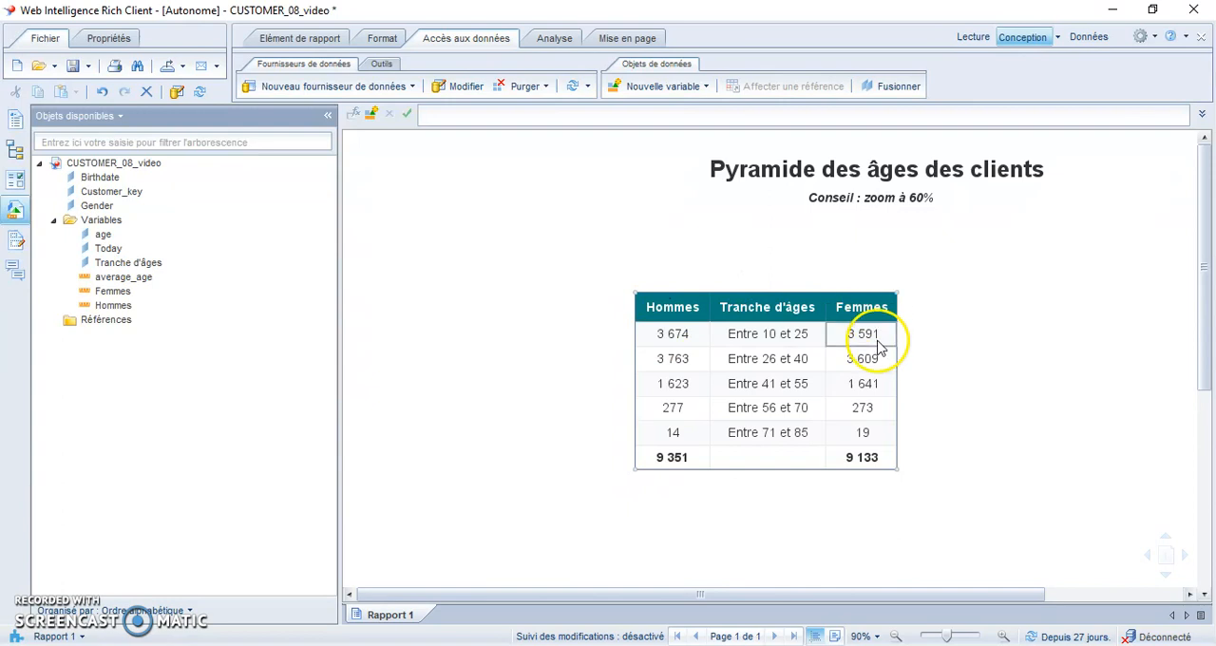
{"action": "left_click", "coordinate": [801, 454]}
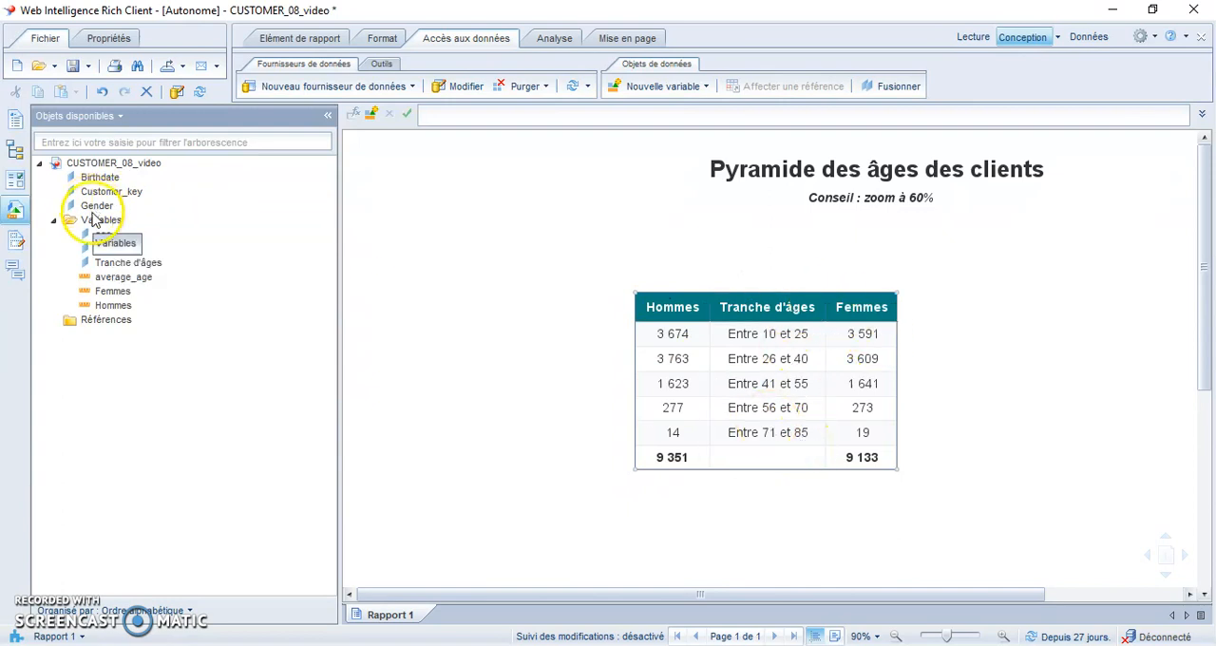
{"action": "mouse_move", "coordinate": [90, 233]}
{"action": "mouse_move", "coordinate": [120, 313]}
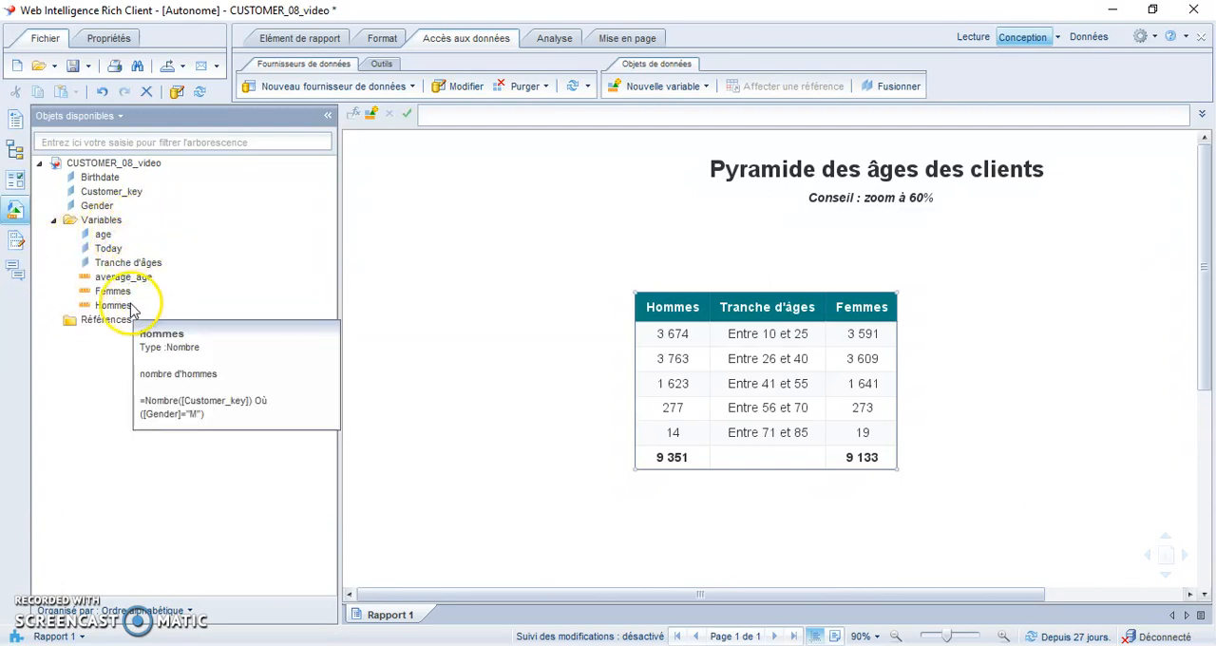
{"action": "left_click", "coordinate": [109, 292]}
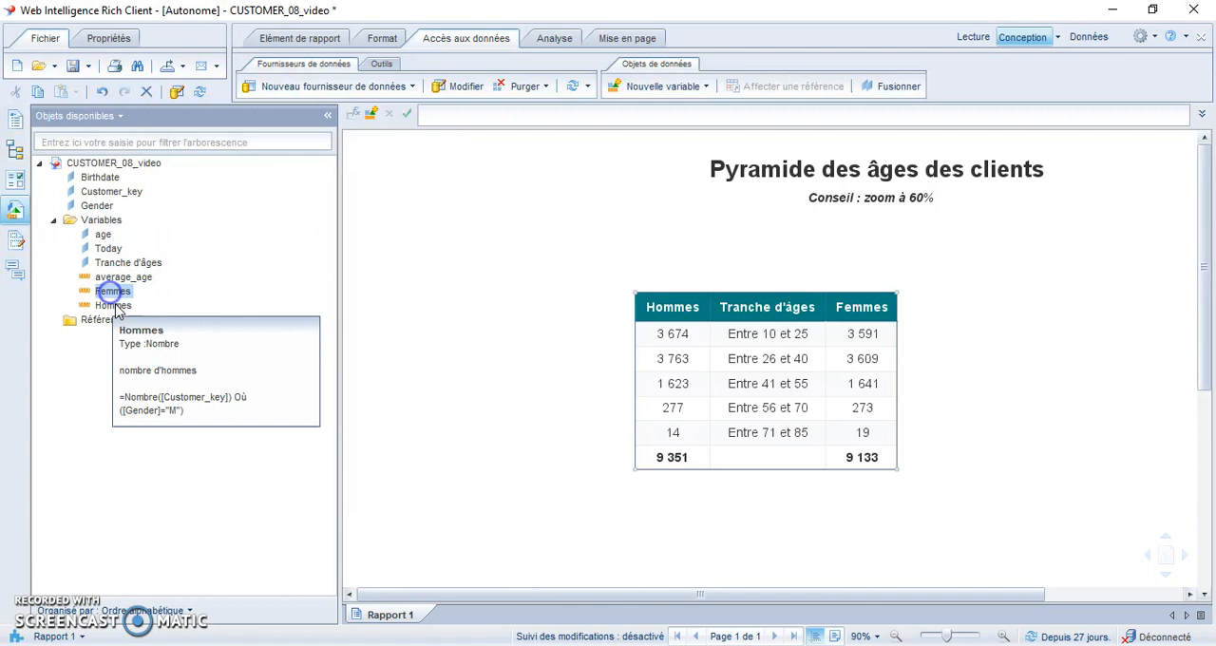
{"action": "left_click", "coordinate": [115, 307]}
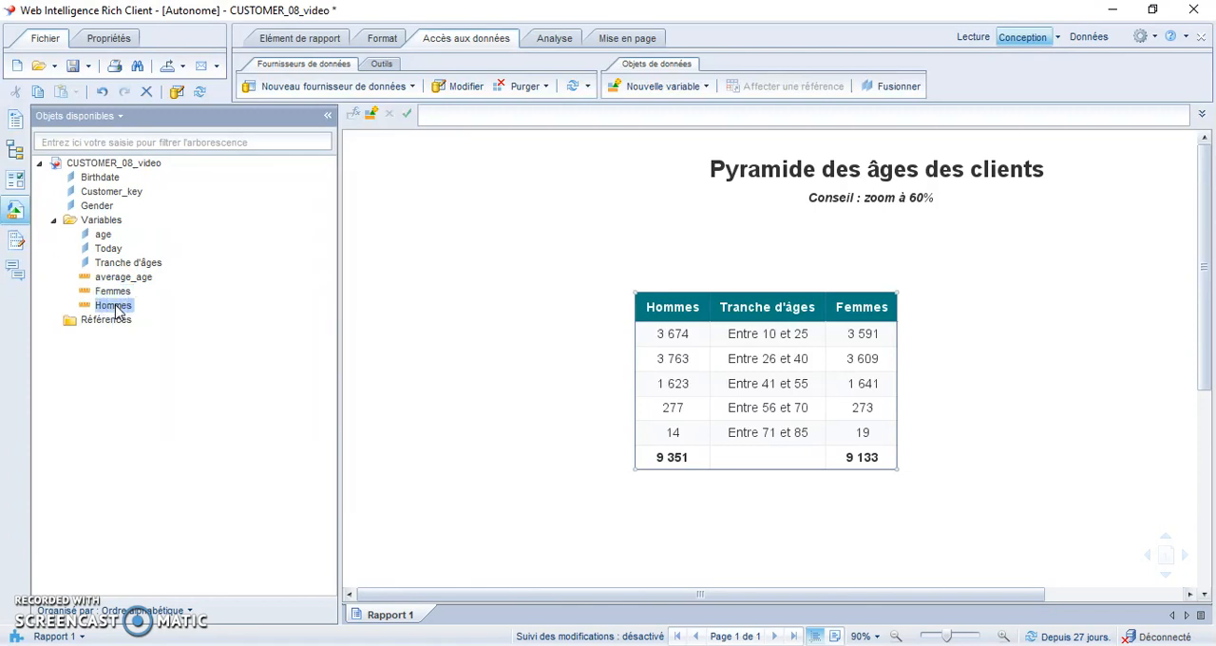
{"action": "left_click", "coordinate": [764, 332]}
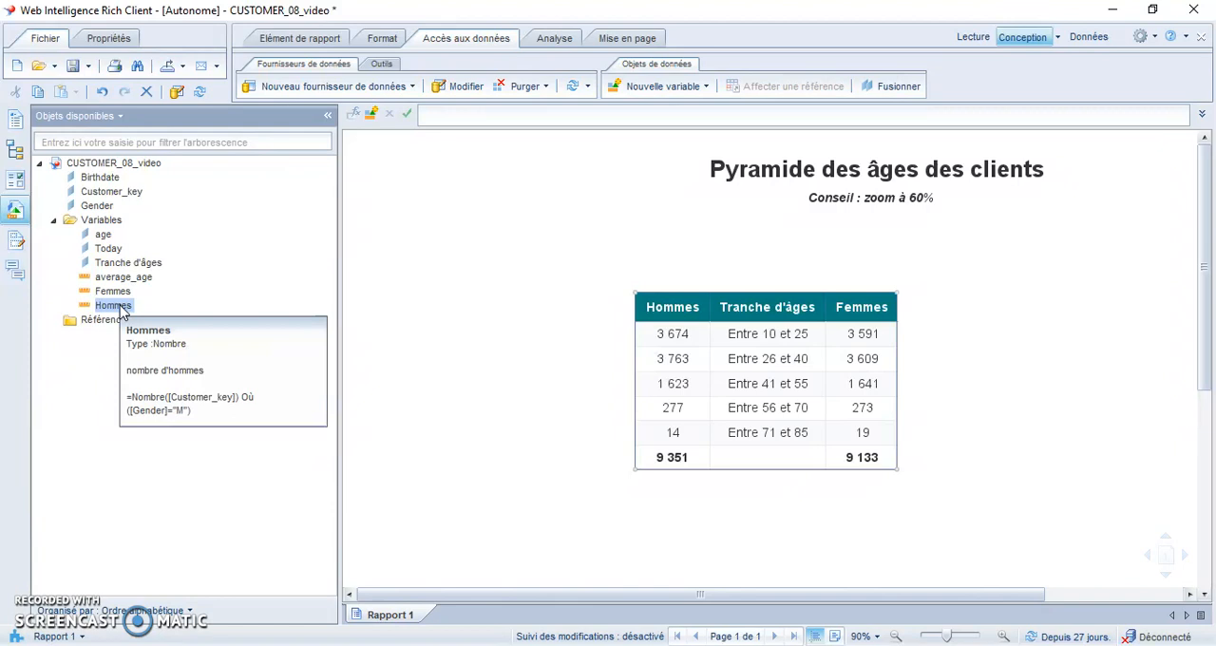
{"action": "left_click", "coordinate": [434, 328]}
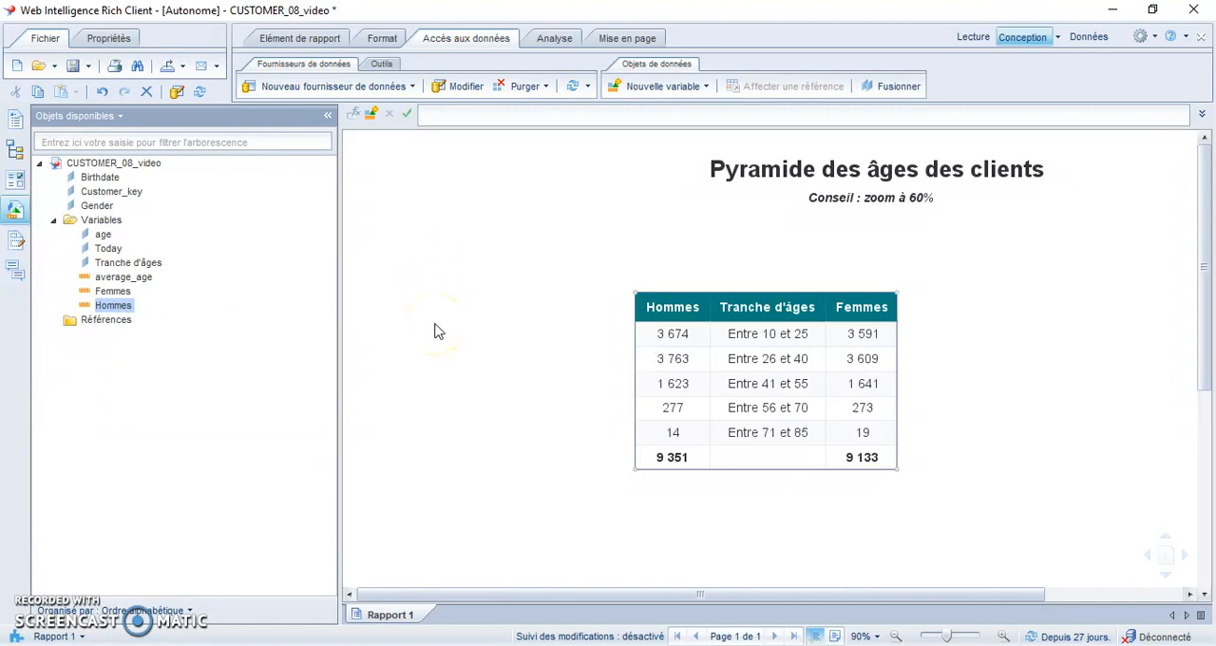
{"action": "left_click", "coordinate": [446, 315]}
{"action": "left_click", "coordinate": [263, 293]}
- Start a new report variable and name it Aspect_hommes
{"action": "right_click", "coordinate": [102, 223]}
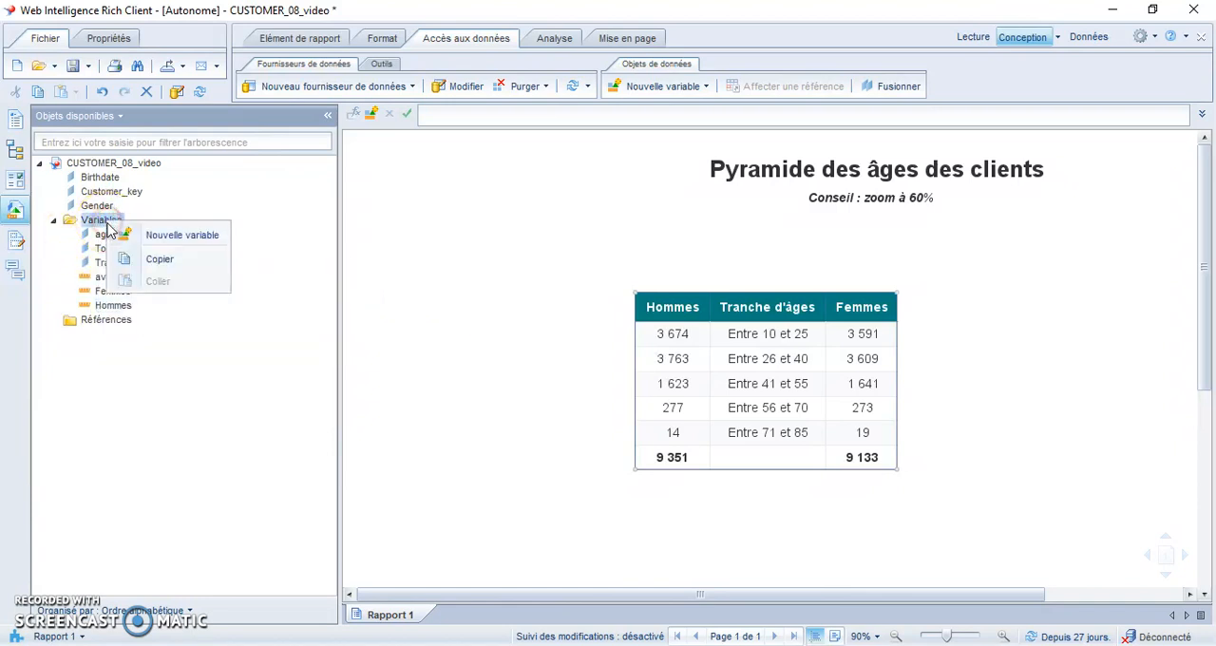
{"action": "left_click", "coordinate": [146, 237]}
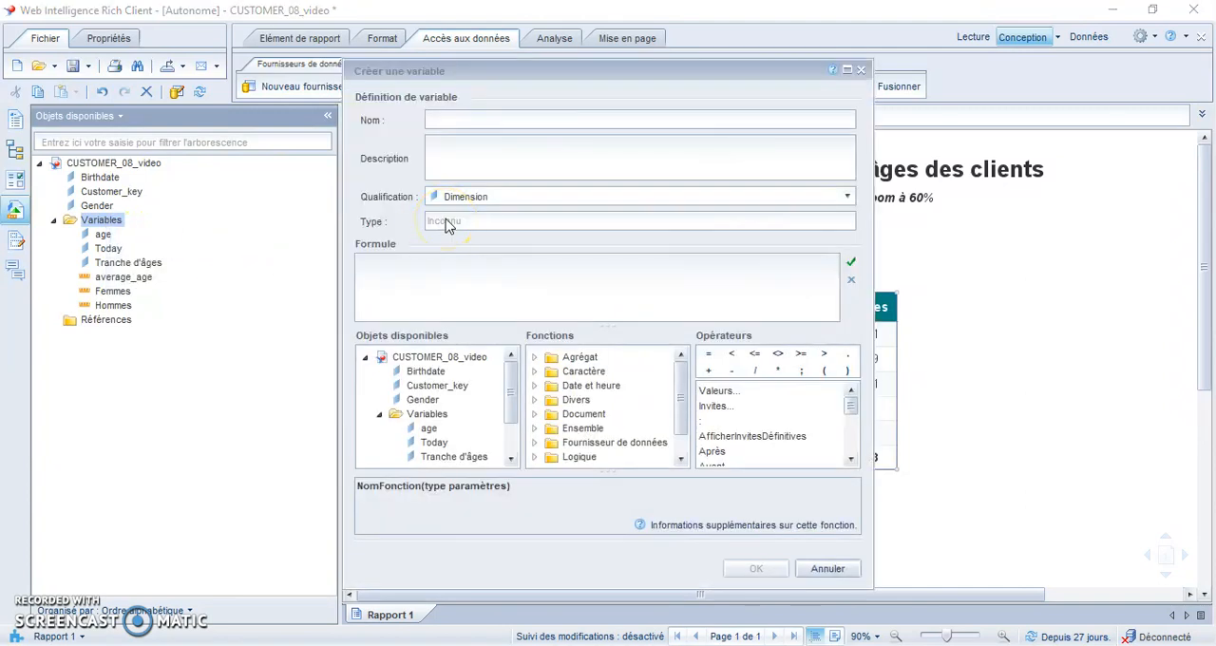
{"action": "left_click", "coordinate": [456, 122]}
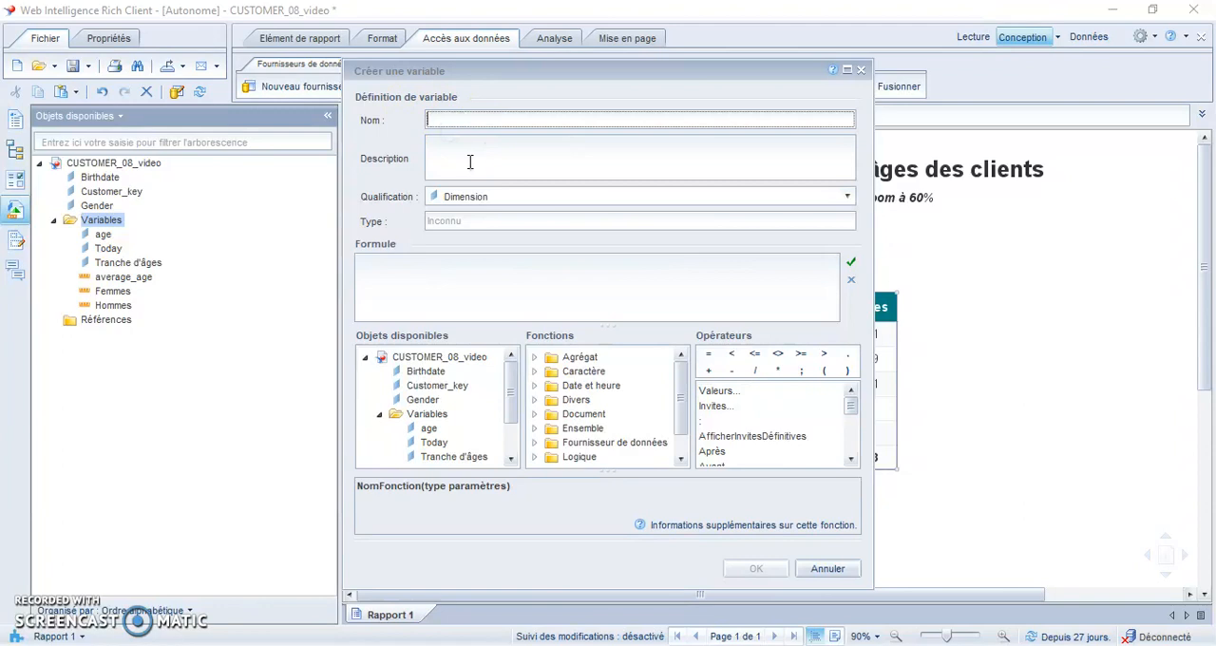
{"action": "type", "text": "Aspect_hommes"}
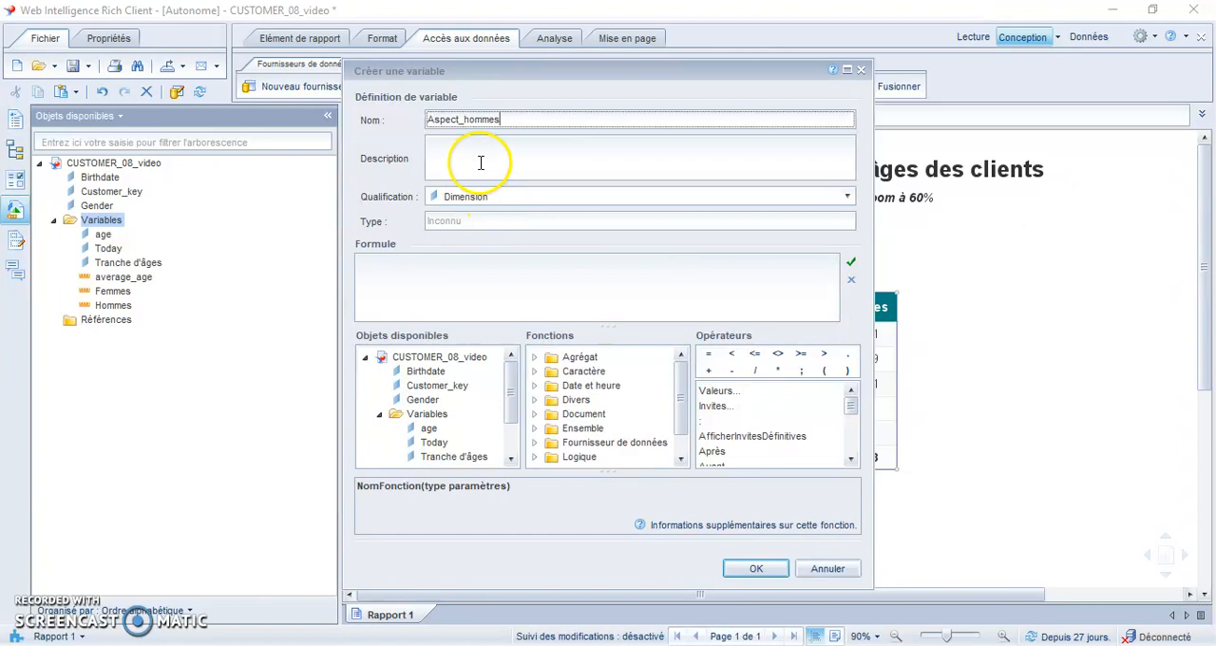
- Describe the Aspect_hommes variable as "visuel de la barre" and set its qualification to Information
{"action": "left_click", "coordinate": [481, 162]}
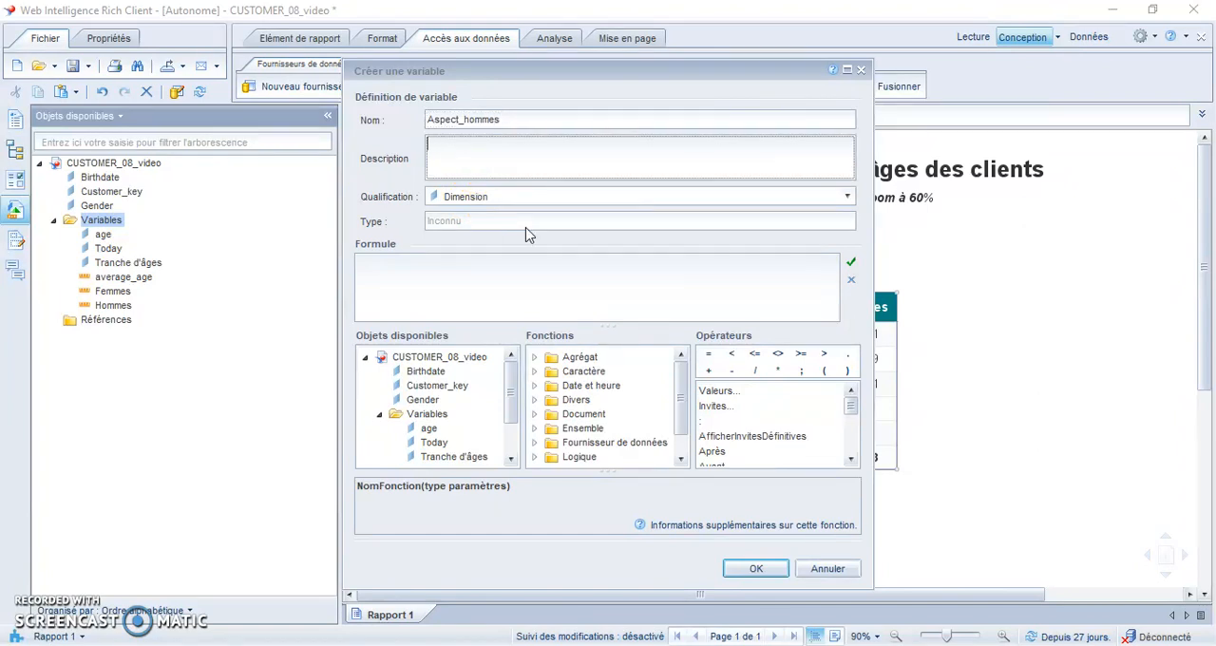
{"action": "type", "text": "visuel de la barre"}
{"action": "left_click", "coordinate": [602, 257]}
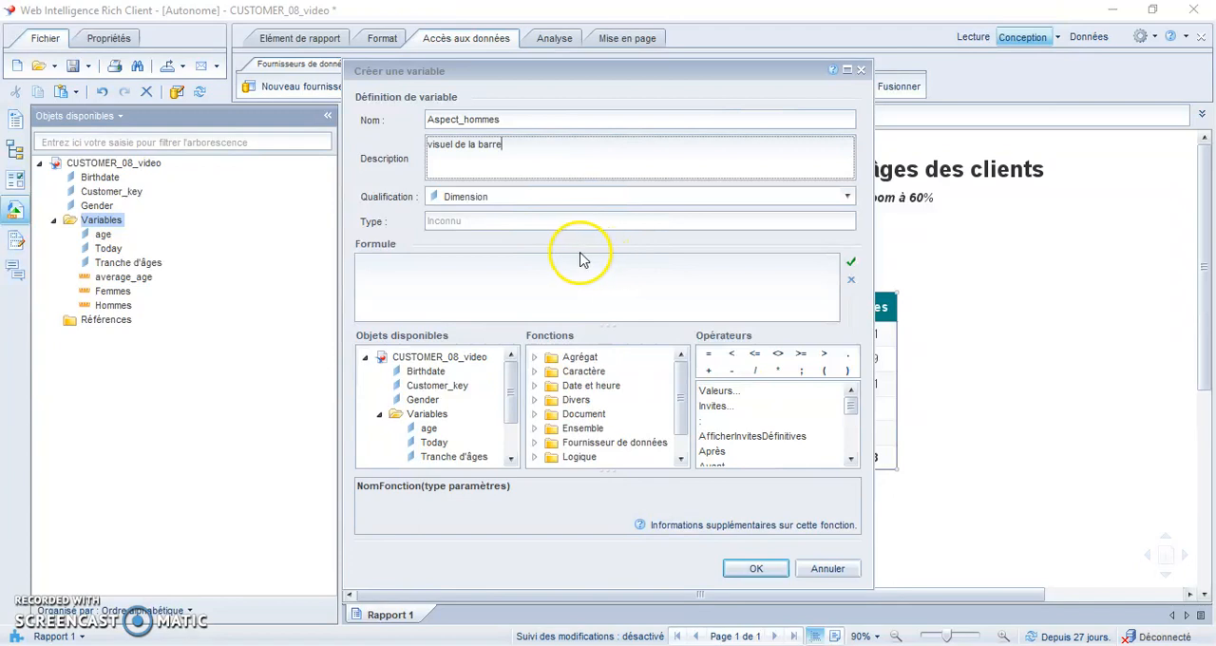
{"action": "left_click", "coordinate": [488, 197]}
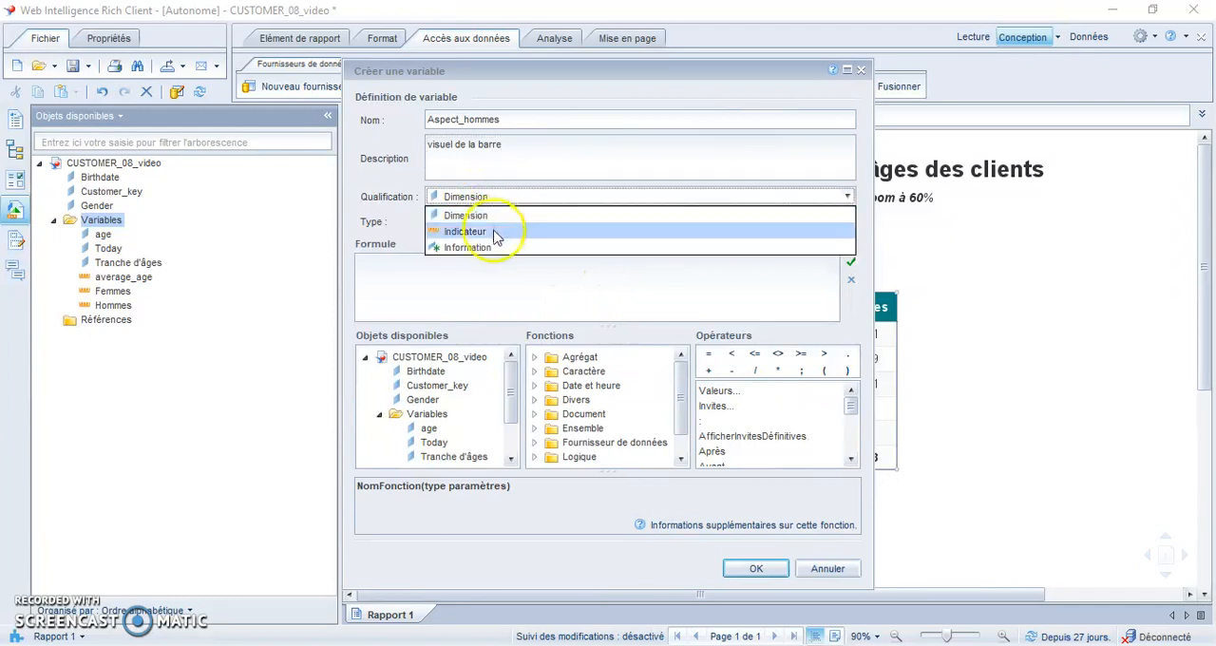
{"action": "left_click", "coordinate": [490, 248]}
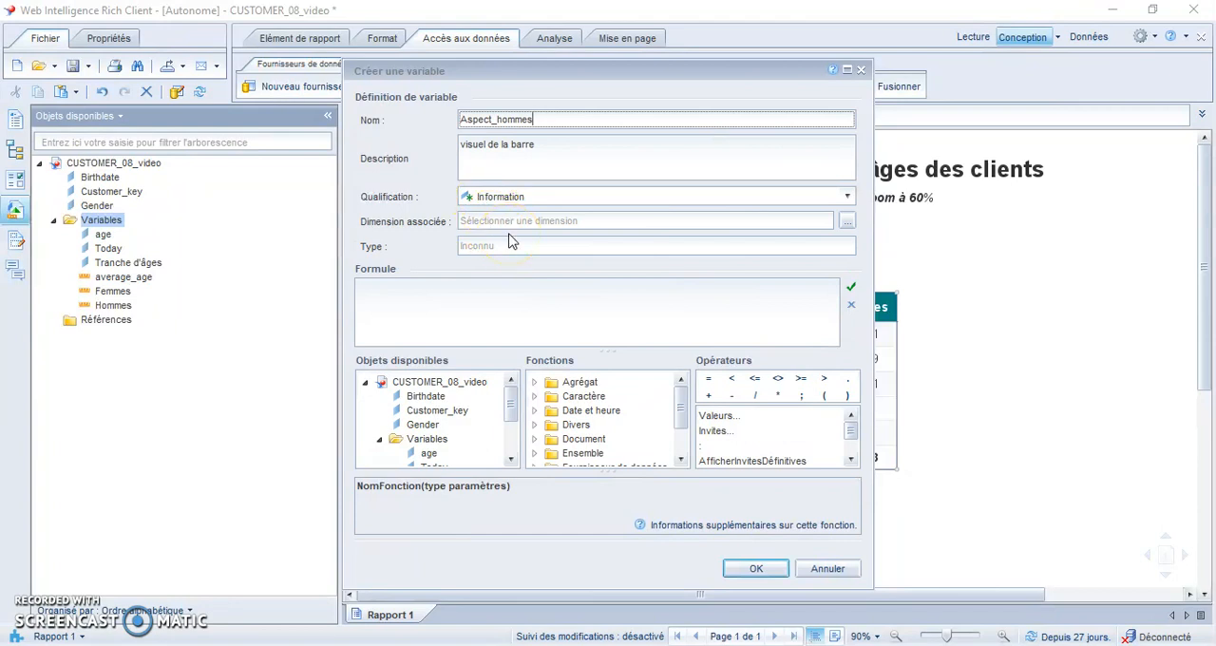
- Fill the Aspect_hommes formula with a short continuous row of solid block characters (█)
{"action": "left_click", "coordinate": [424, 304]}
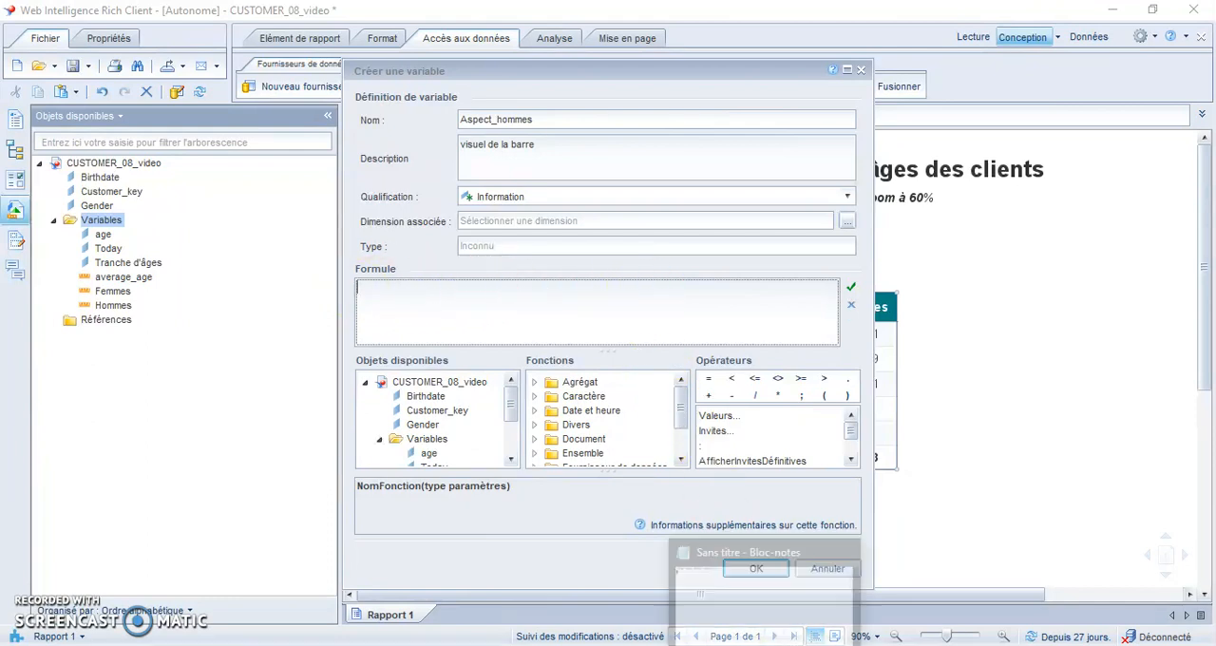
{"action": "left_click", "coordinate": [764, 645]}
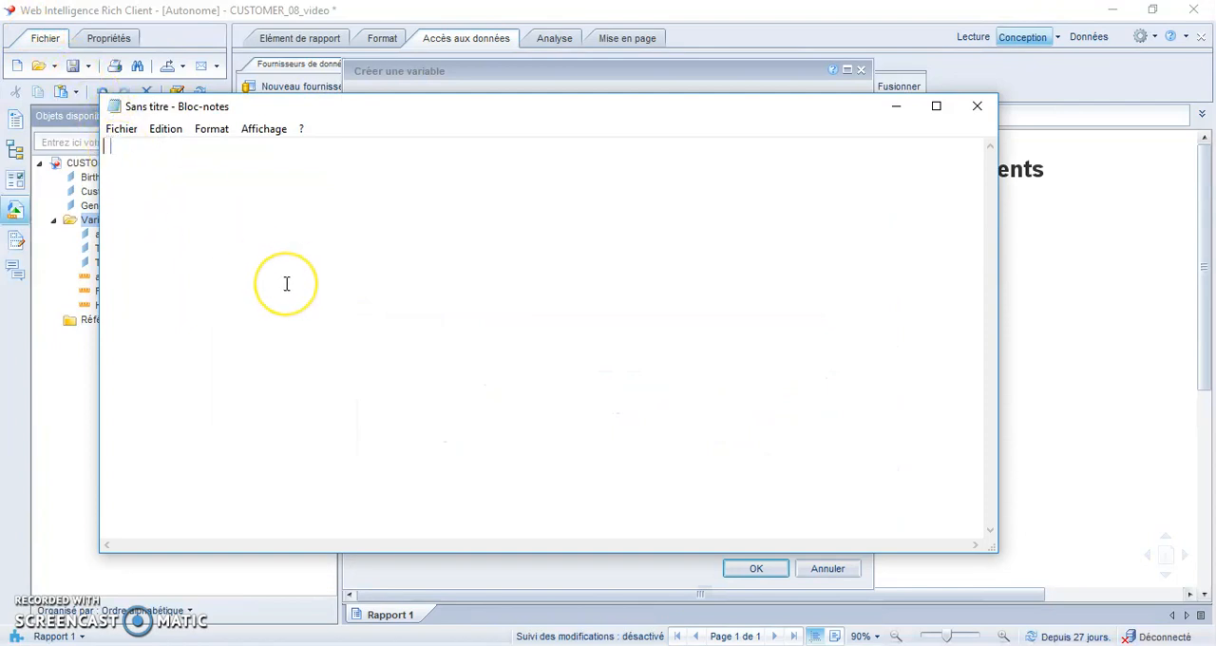
{"action": "left_click", "coordinate": [903, 110]}
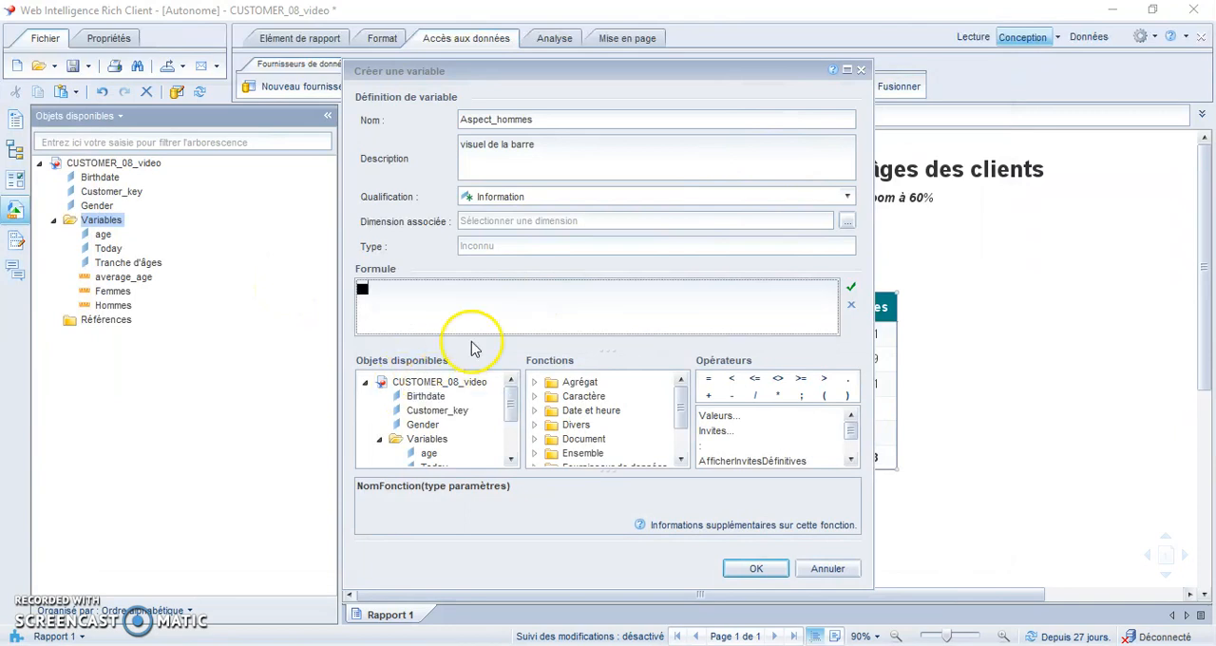
{"action": "left_click", "coordinate": [545, 315]}
{"action": "type", "text": "█"}
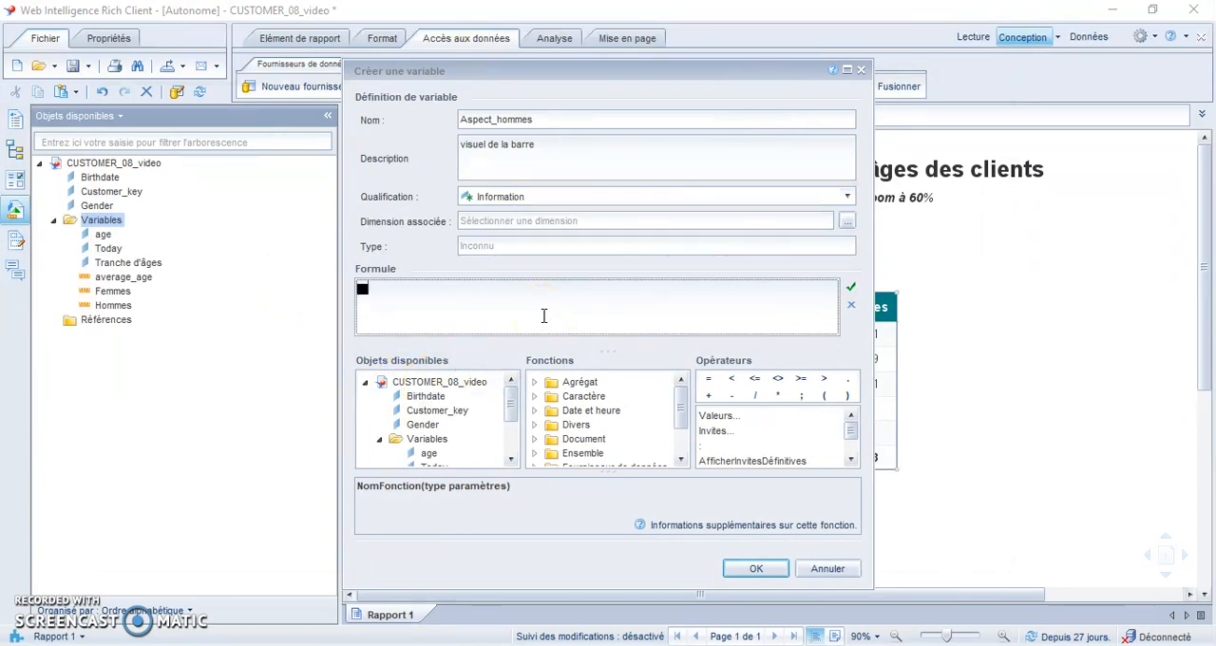
{"action": "type", "text": "█"}
{"action": "key", "text": "ctrl+v"}
{"action": "key", "text": "ctrl+v"}
{"action": "key", "text": "ctrl+v"}
{"action": "key", "text": "ctrl+v"}
{"action": "key", "text": "ctrl+v"}
{"action": "key", "text": "ctrl+v"}
{"action": "key", "text": "ctrl+v"}
{"action": "key", "text": "ctrl+v"}
- Lengthen the bar in the formula by repeatedly duplicating the row of block characters beyond the field's width, and create the variable
{"action": "left_click_drag", "start_coordinate": [532, 306], "coordinate": [339, 300]}
{"action": "key", "text": "ctrl+c"}
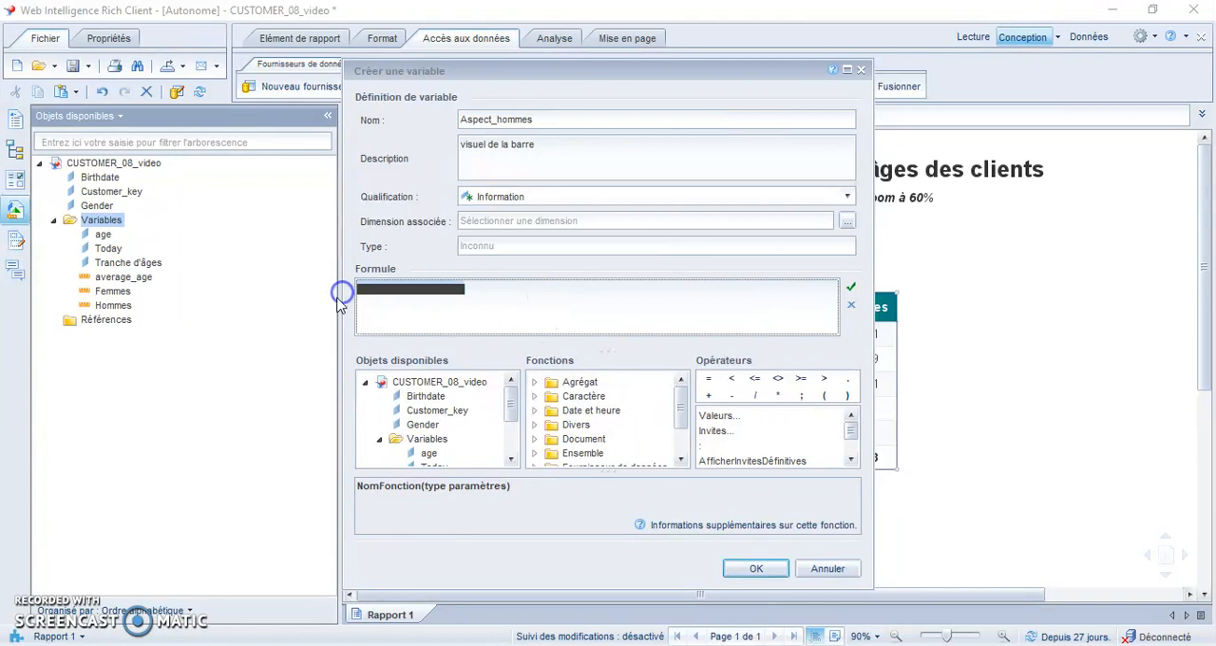
{"action": "left_click", "coordinate": [497, 293]}
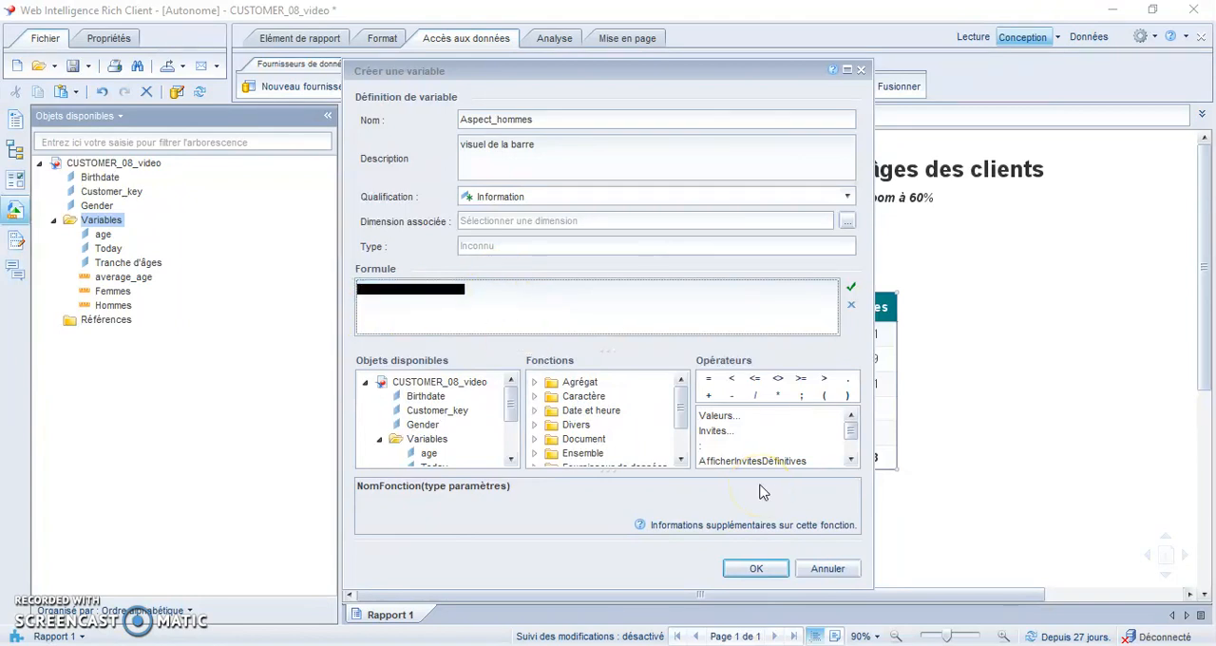
{"action": "key", "text": "ctrl+v"}
{"action": "key", "text": "ctrl+v"}
{"action": "key", "text": "ctrl+v"}
{"action": "key", "text": "ctrl+v"}
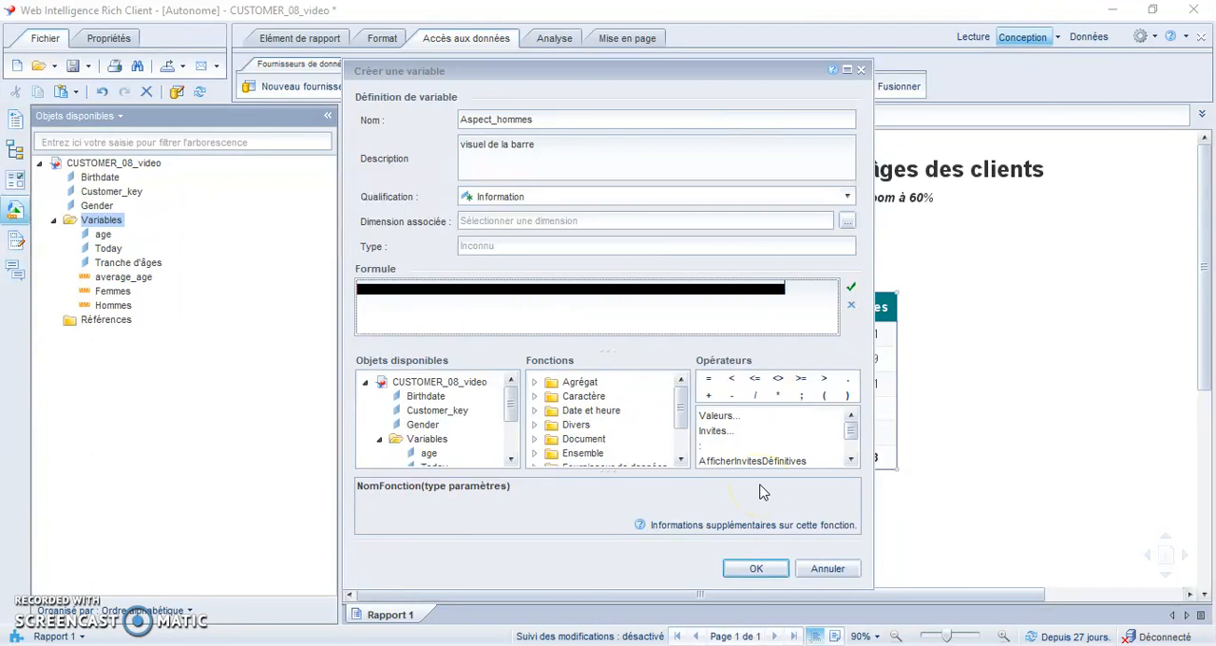
{"action": "key", "text": "ctrl+v"}
{"action": "key", "text": "ctrl+v"}
{"action": "key", "text": "ctrl+v"}
{"action": "key", "text": "ctrl+v"}
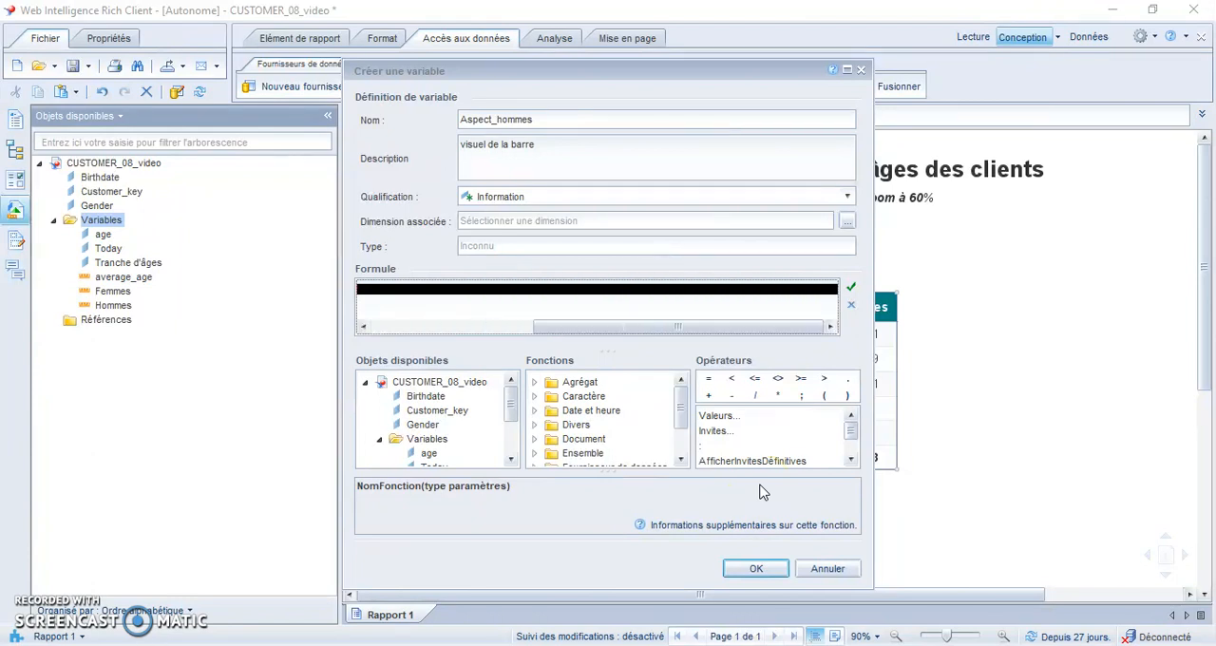
{"action": "key", "text": "ctrl+v"}
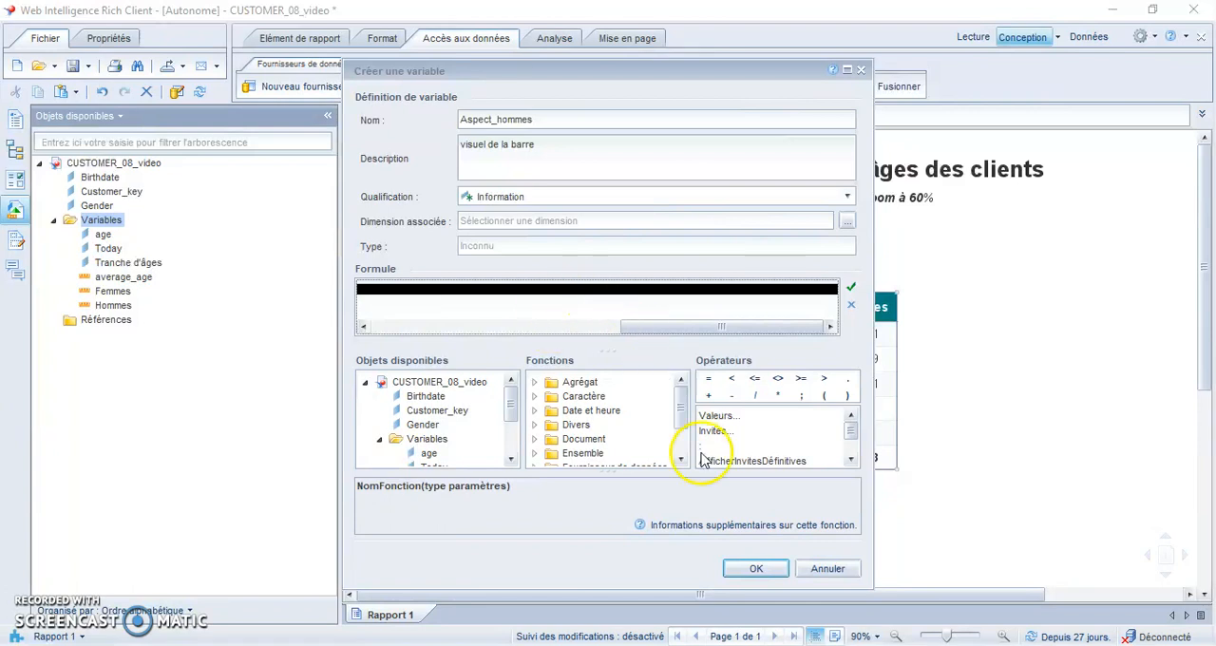
{"action": "left_click", "coordinate": [756, 570]}
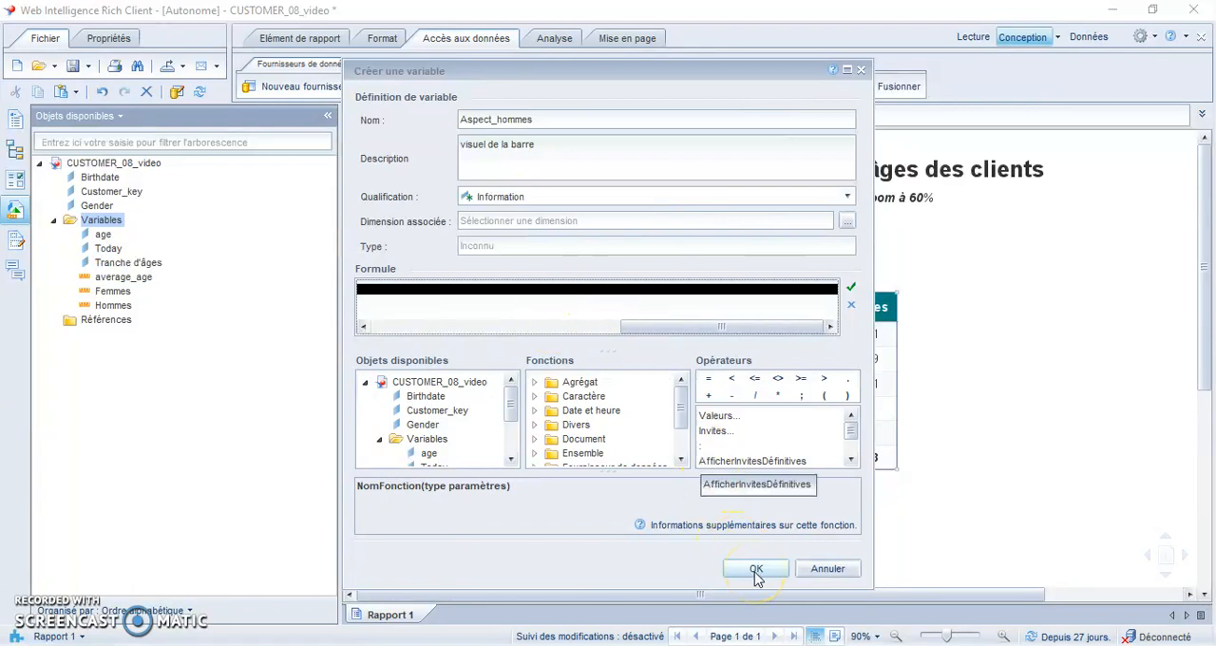
{"action": "left_click", "coordinate": [755, 570]}
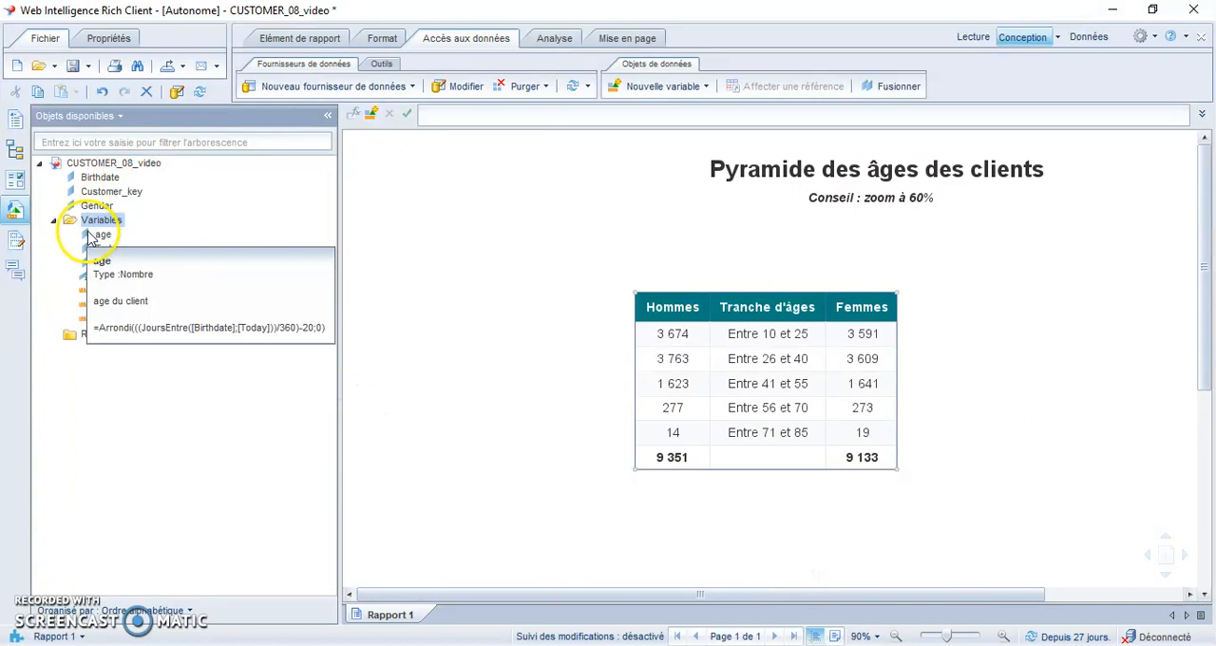
- Start another new report variable and name it Longueur_max_hommes
{"action": "right_click", "coordinate": [115, 222]}
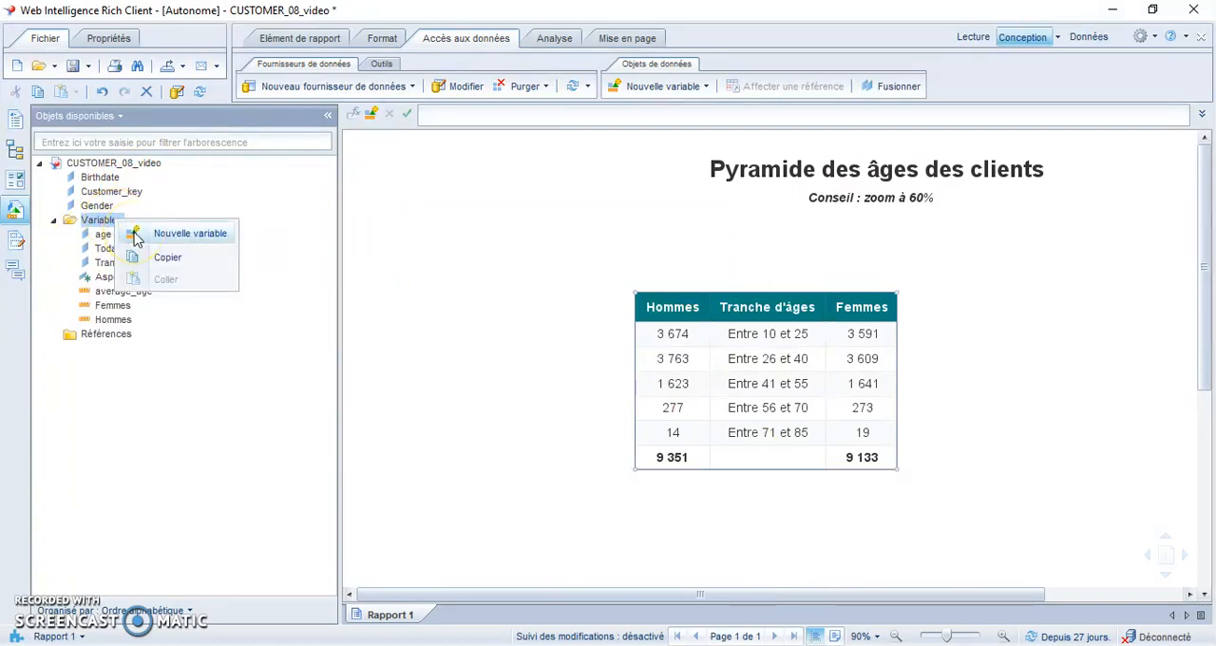
{"action": "left_click", "coordinate": [136, 237]}
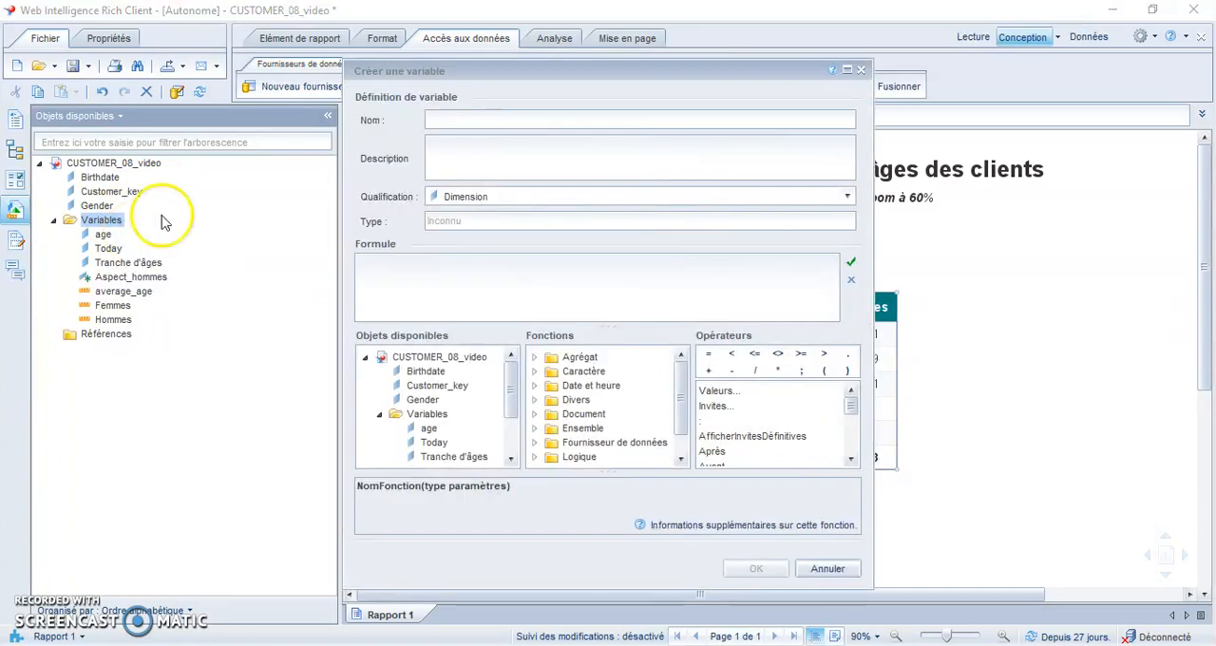
{"action": "left_click", "coordinate": [467, 118]}
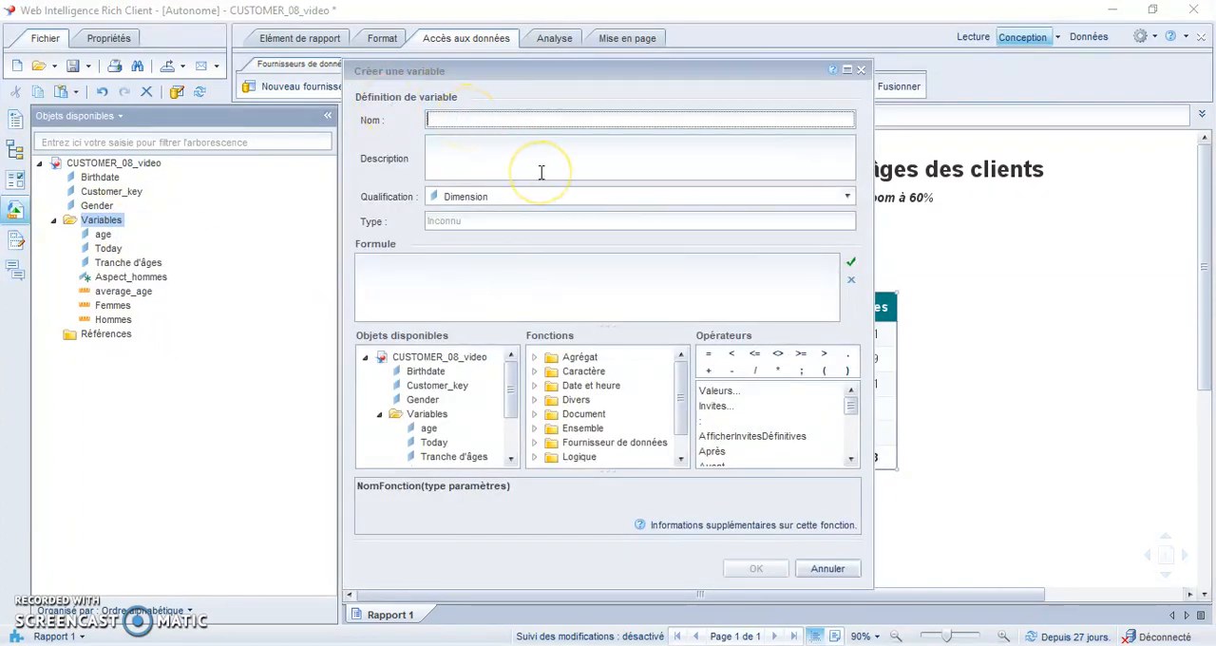
{"action": "type", "text": "Longueur_max_hommes"}
- Describe the Longueur_max_hommes variable as "longueur maximale de la barre" and set its qualification to Indicateur
{"action": "left_click", "coordinate": [579, 160]}
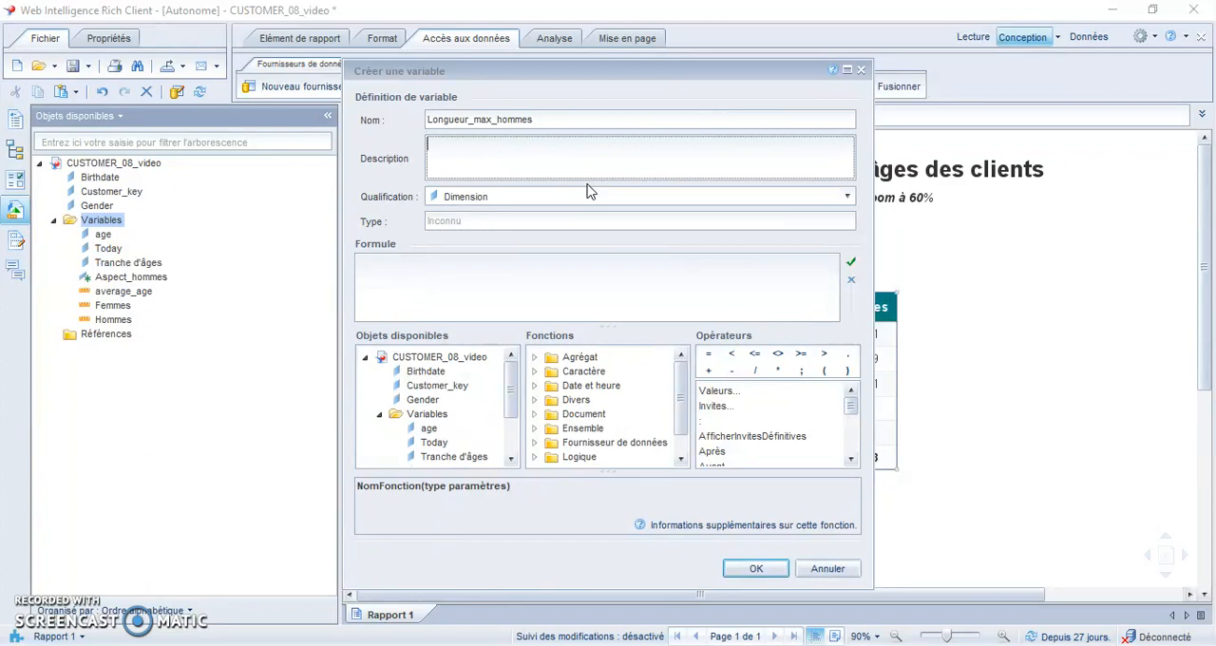
{"action": "type", "text": "longueur maximale de la barre"}
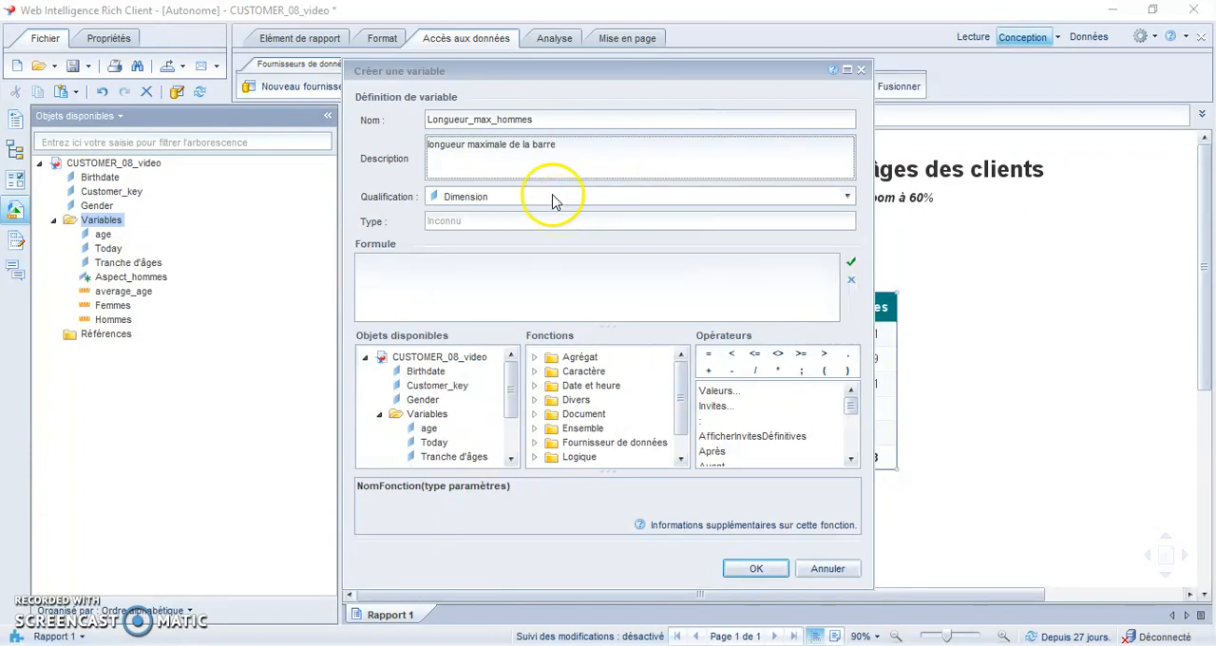
{"action": "left_click", "coordinate": [552, 194]}
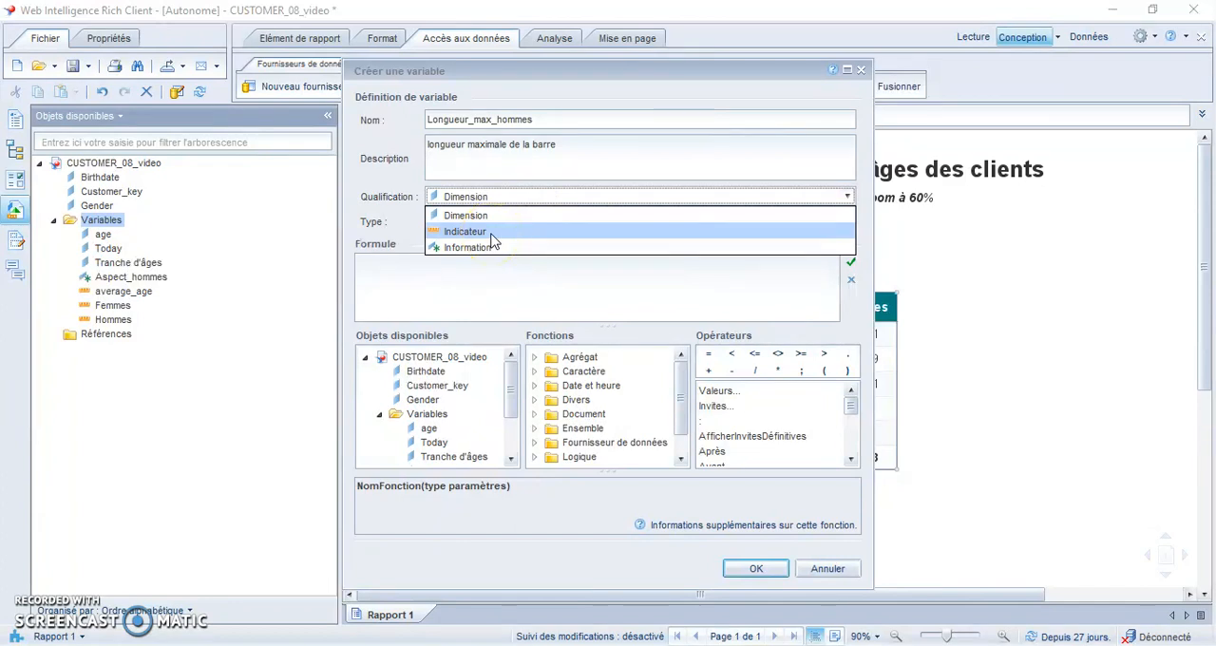
{"action": "left_click", "coordinate": [493, 238]}
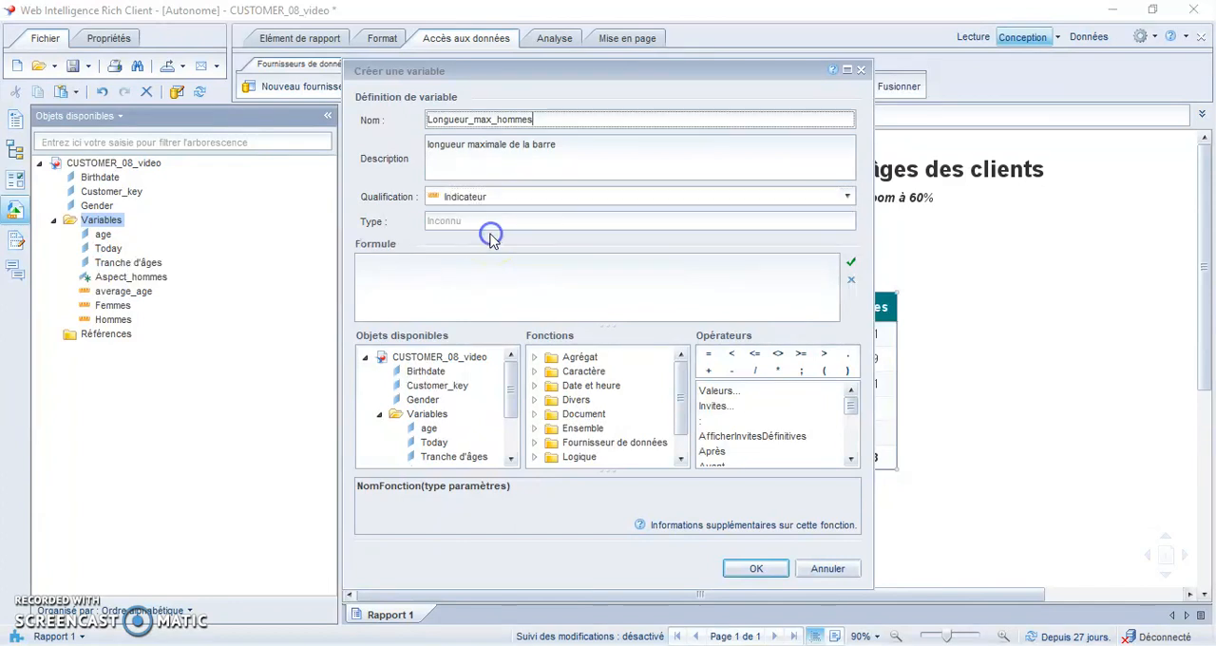
- Enter the Max function in the Longueur_max_hommes formula with the Hommes variable as its argument
{"action": "left_click", "coordinate": [445, 282]}
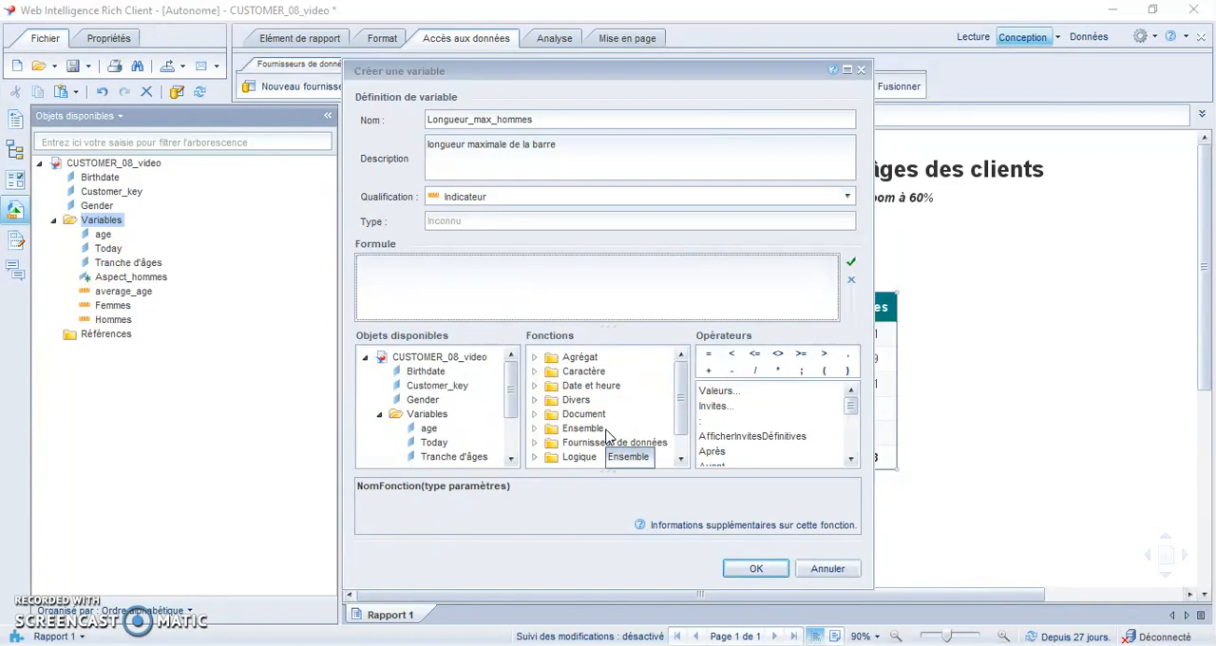
{"action": "left_click_drag", "start_coordinate": [681, 401], "coordinate": [680, 429]}
{"action": "left_click", "coordinate": [541, 464]}
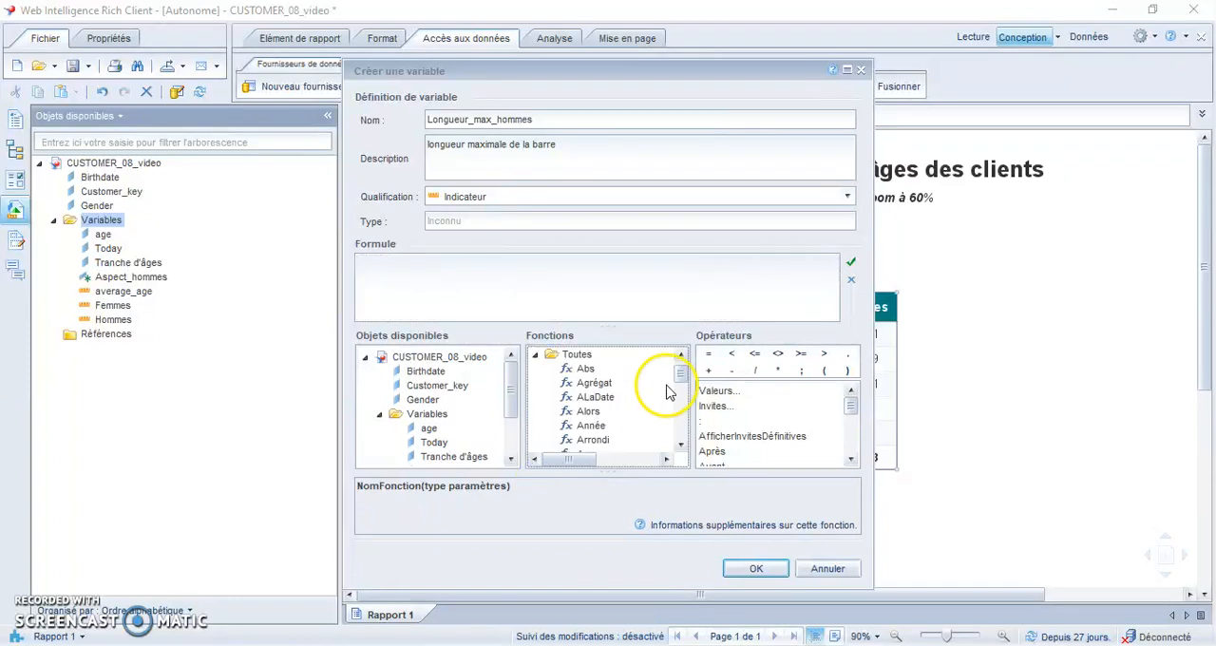
{"action": "left_click_drag", "start_coordinate": [680, 376], "coordinate": [683, 402]}
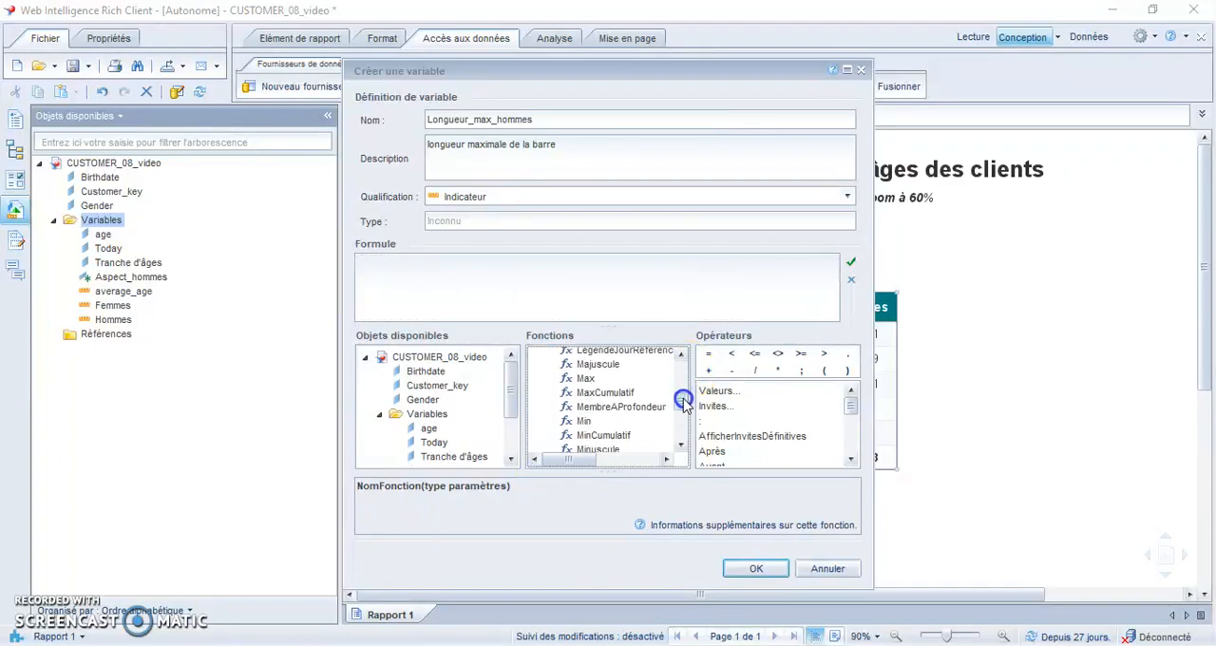
{"action": "left_click", "coordinate": [586, 380]}
{"action": "double_click", "coordinate": [586, 380]}
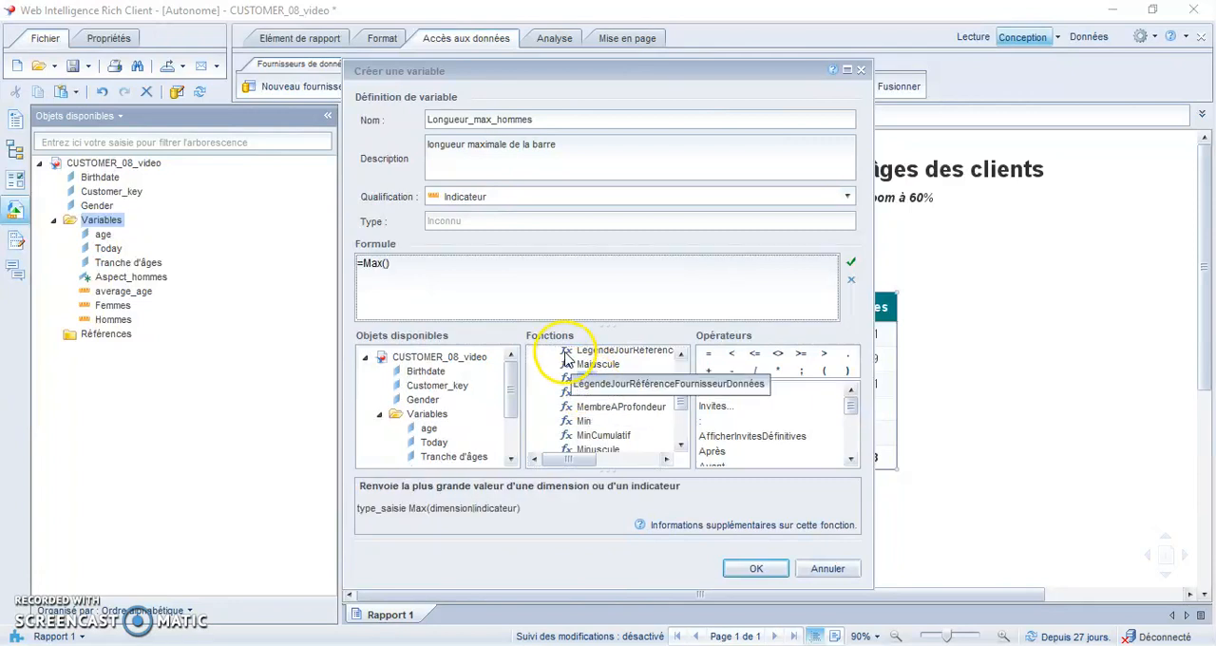
{"action": "left_click_drag", "start_coordinate": [507, 406], "coordinate": [495, 450]}
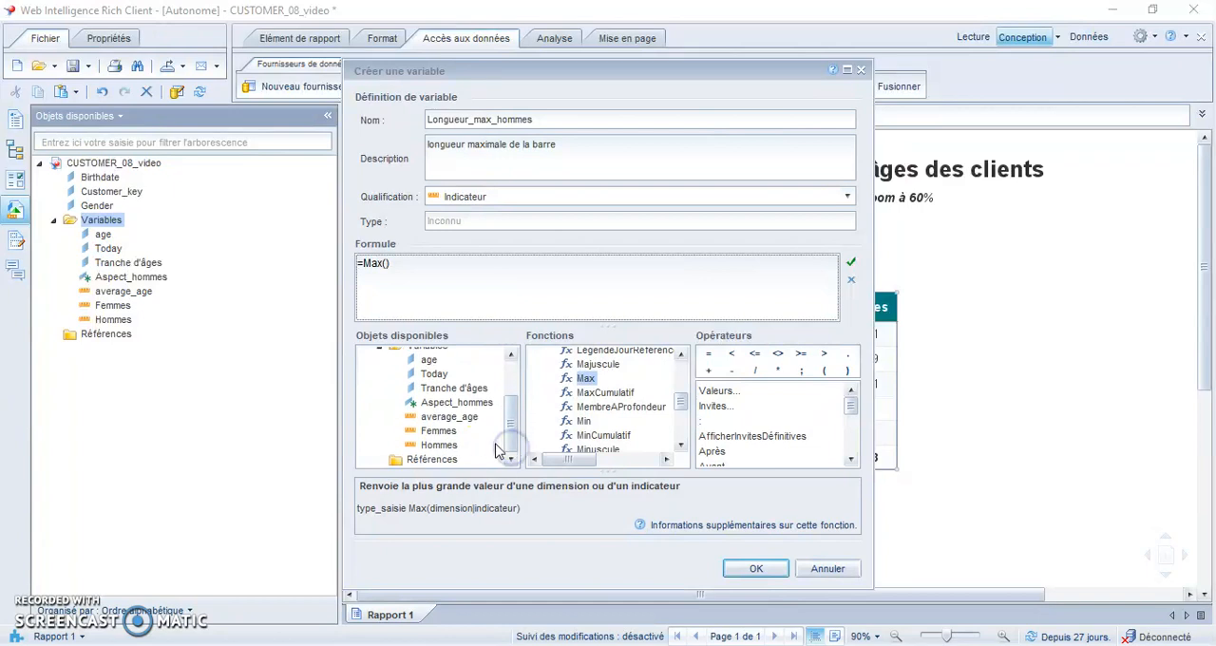
{"action": "mouse_move", "coordinate": [441, 453]}
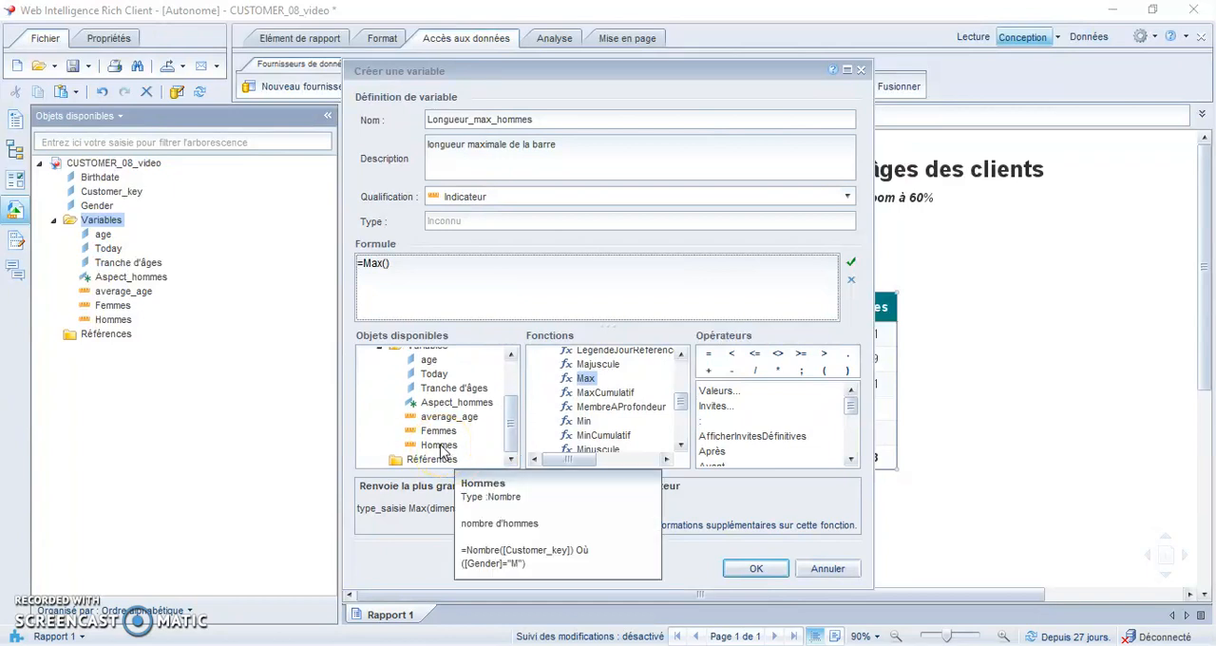
{"action": "double_click", "coordinate": [440, 446]}
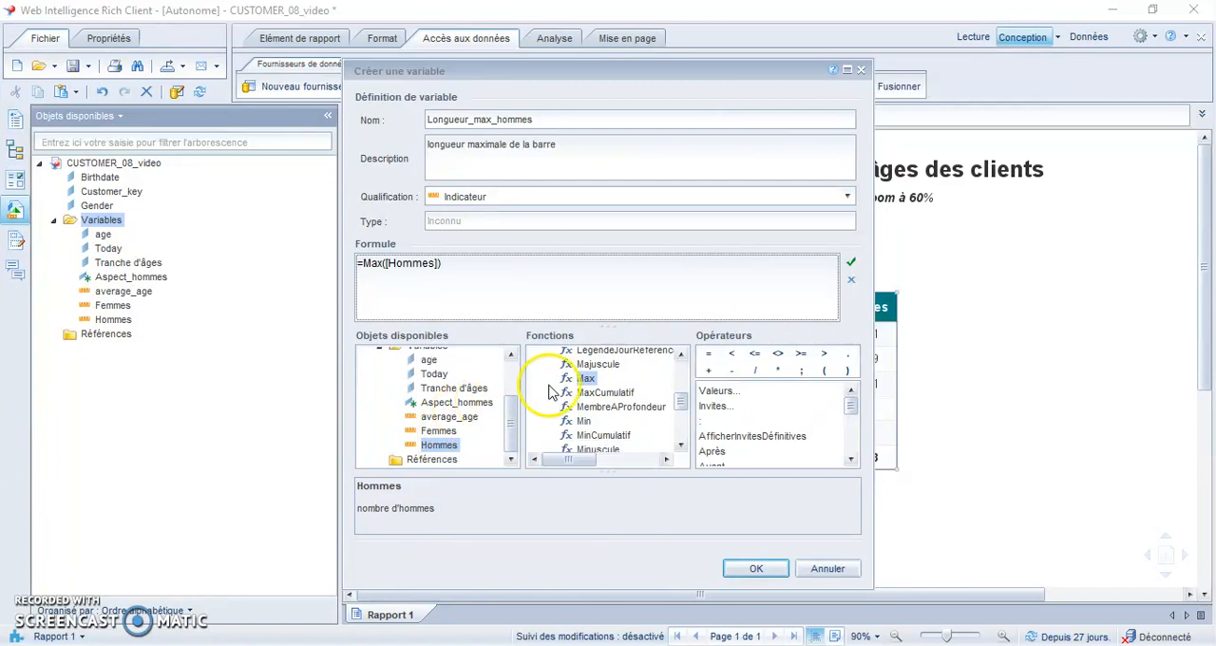
- Complete the formula as =Max([Hommes] Dans Bloc), validate it, and create the variable
{"action": "type", "text": "Dans "}
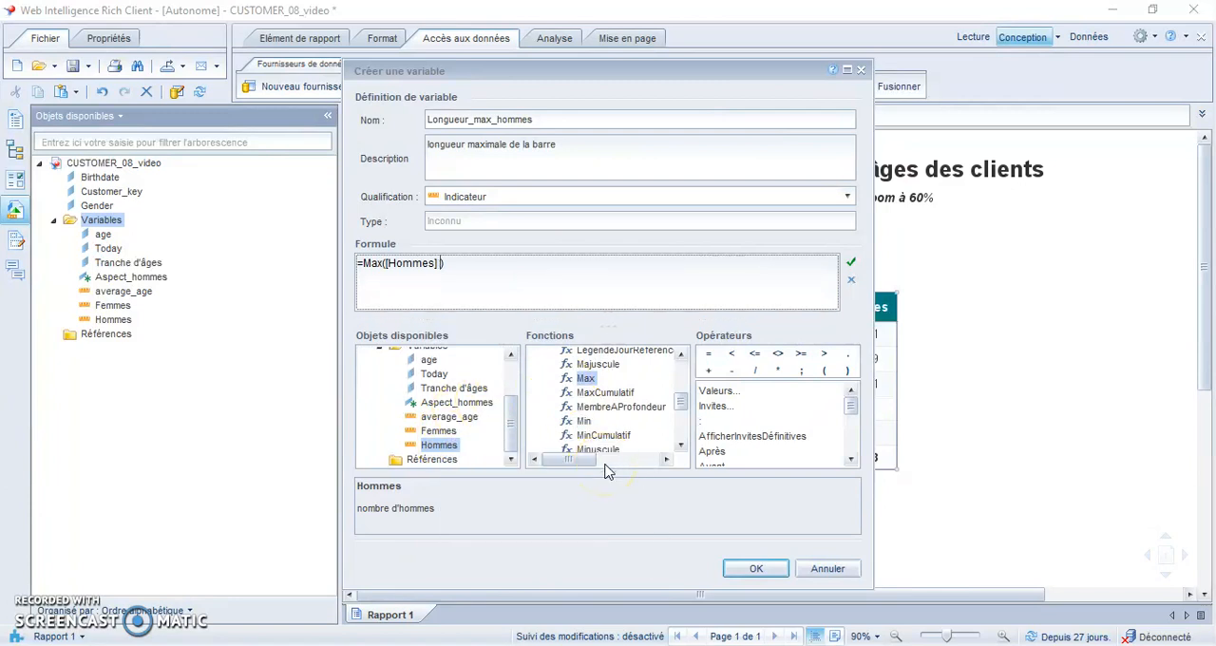
{"action": "type", "text": "Bloc"}
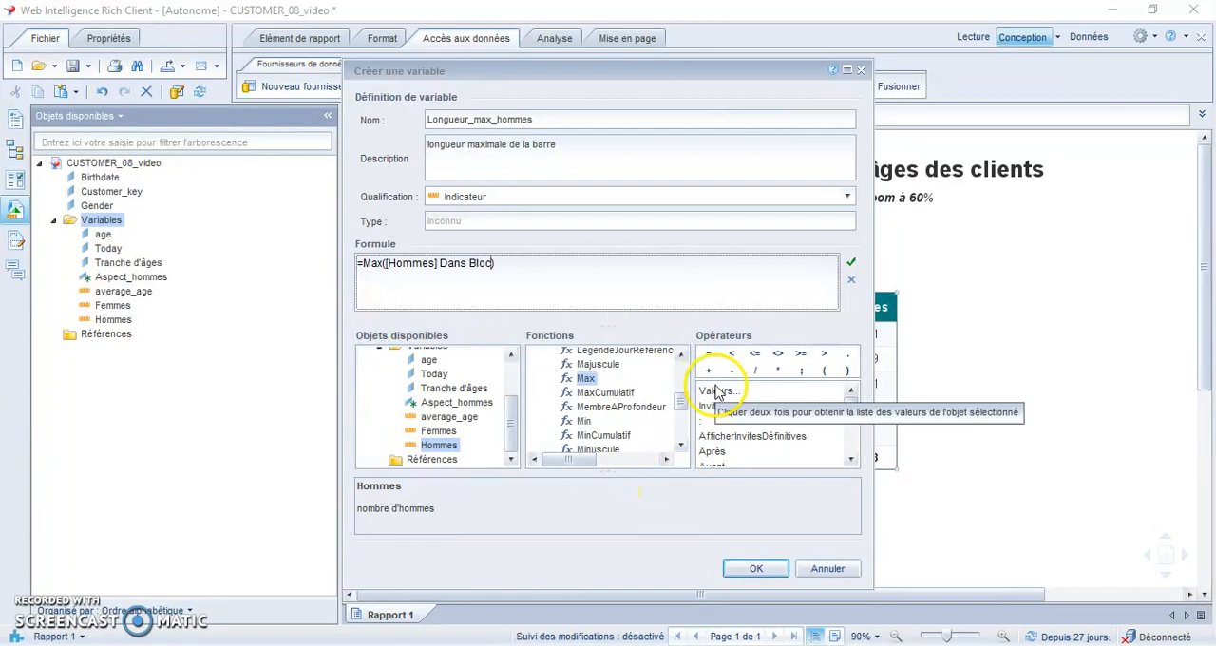
{"action": "left_click", "coordinate": [848, 267]}
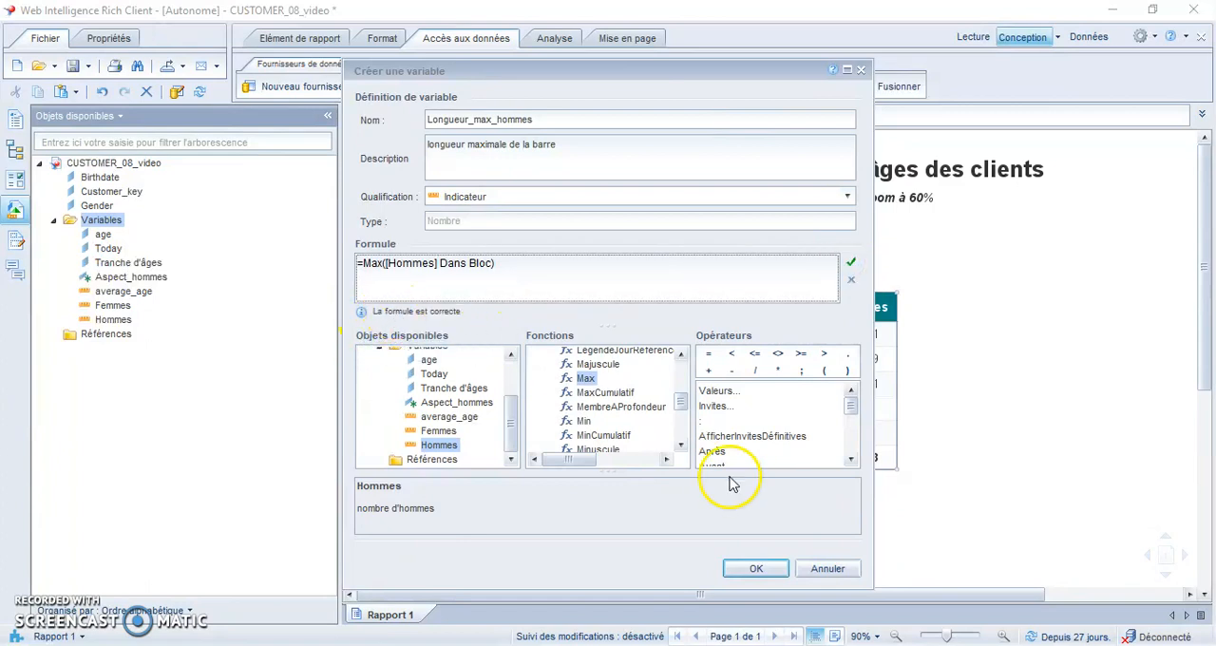
{"action": "left_click", "coordinate": [755, 568]}
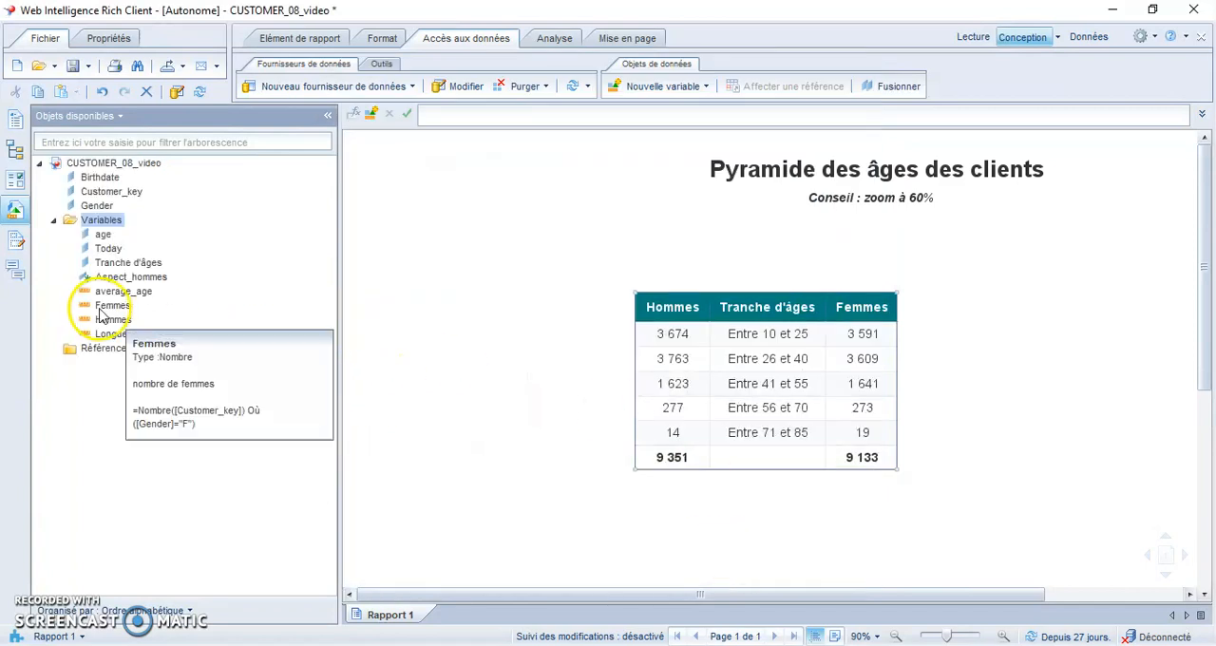
- Start another new report variable and name it Calcul_taille_hommes
{"action": "right_click", "coordinate": [104, 228]}
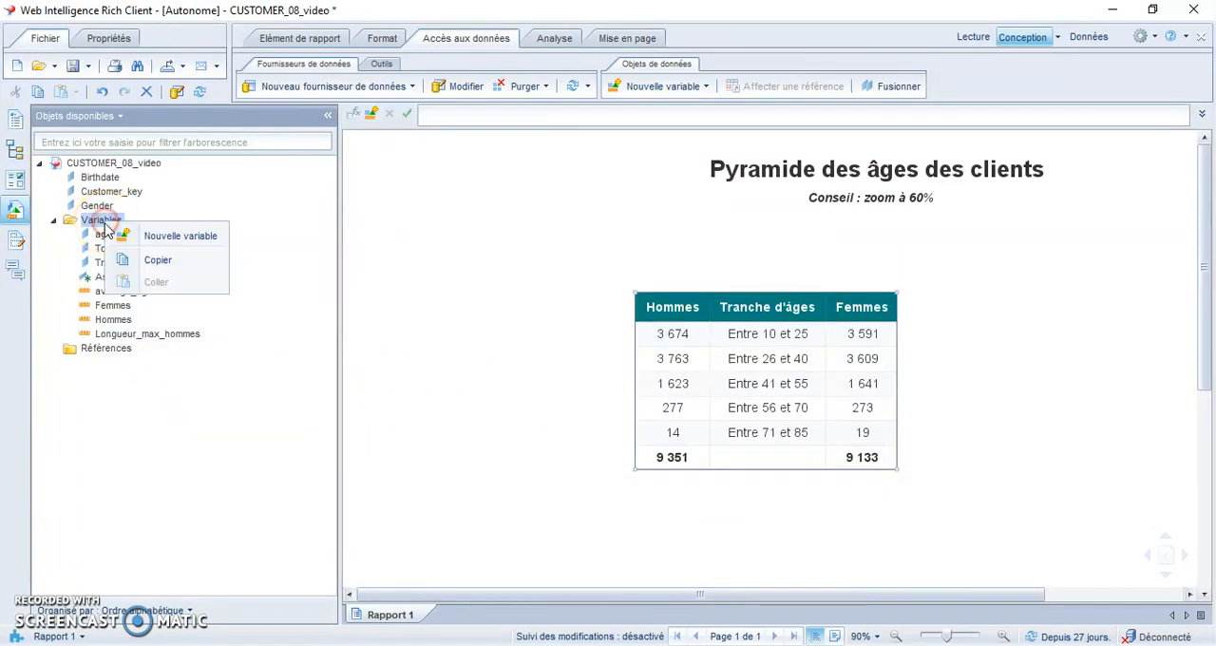
{"action": "left_click", "coordinate": [126, 235]}
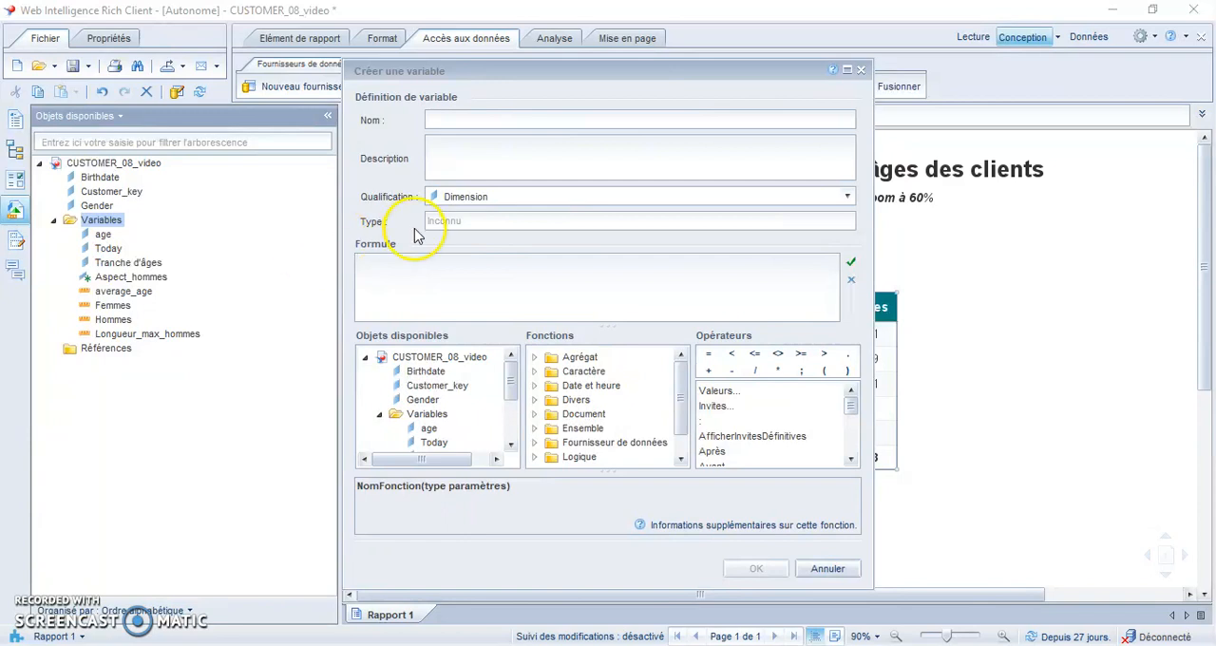
{"action": "left_click", "coordinate": [453, 120]}
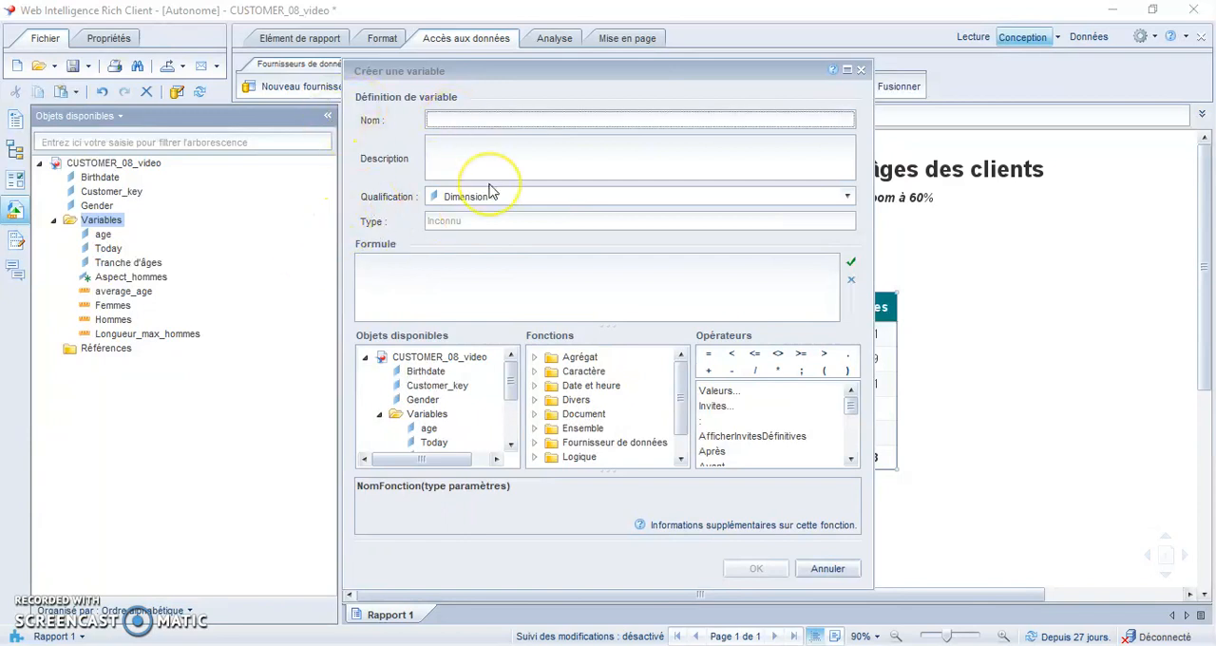
{"action": "type", "text": "Calcul_taille"}
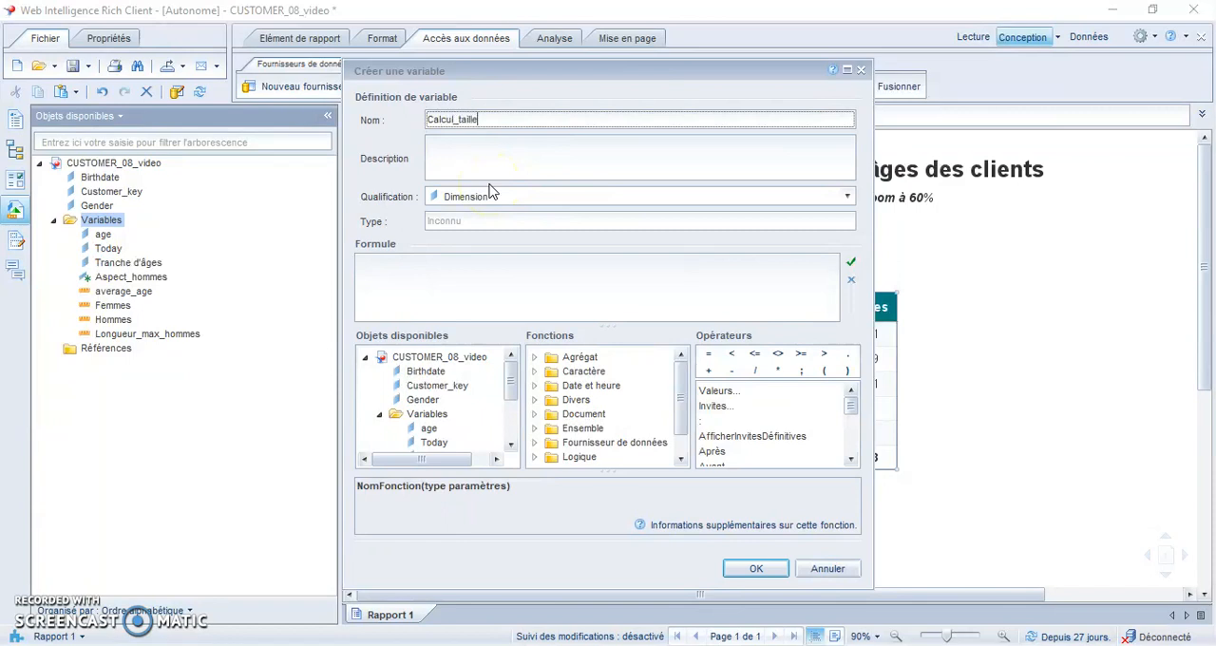
{"action": "type", "text": "_hommes"}
- Describe the Calcul_taille_hommes variable as "taille réelle de la barre" and set its qualification to Indicateur
{"action": "left_click", "coordinate": [501, 163]}
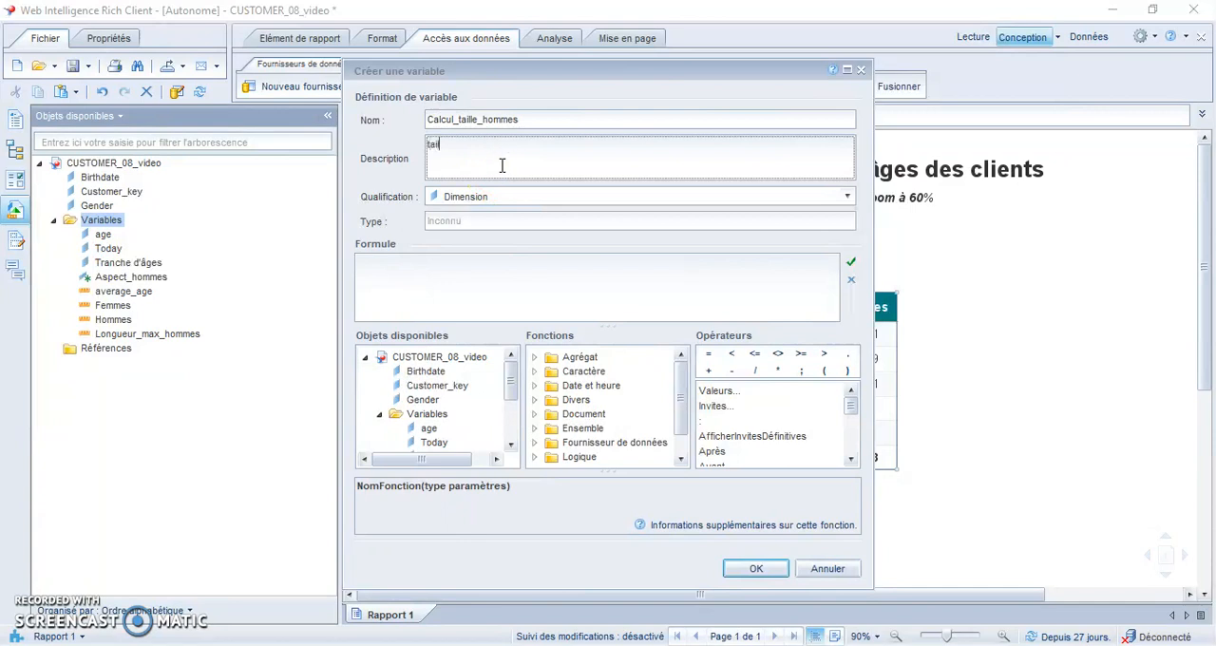
{"action": "type", "text": "taille réelle de la barre"}
{"action": "left_click", "coordinate": [495, 205]}
{"action": "left_click", "coordinate": [495, 201]}
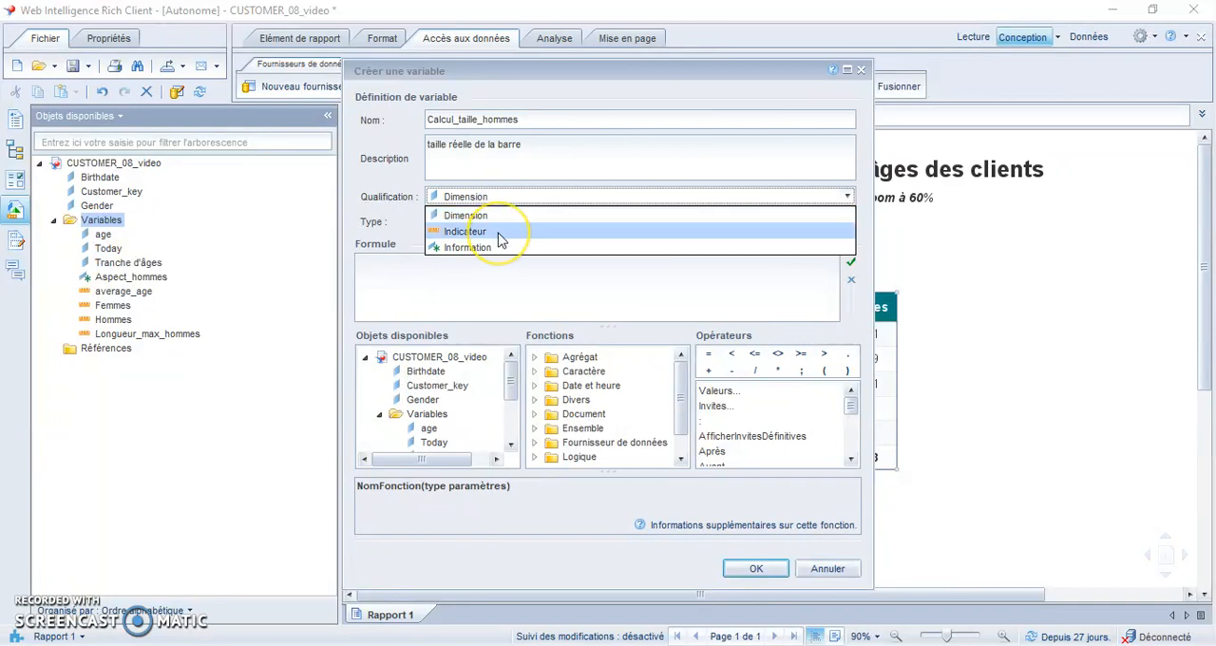
{"action": "left_click", "coordinate": [499, 234]}
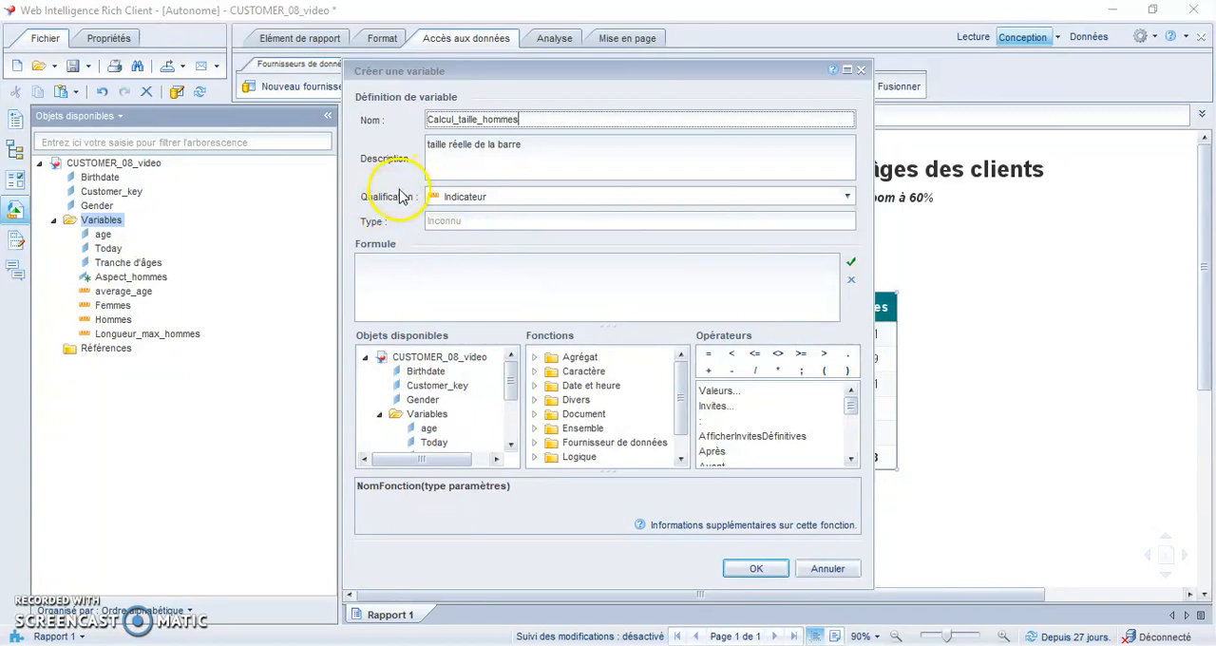
- Insert the Tronquer function into the empty Calcul_taille_hommes formula
{"action": "left_click", "coordinate": [409, 270]}
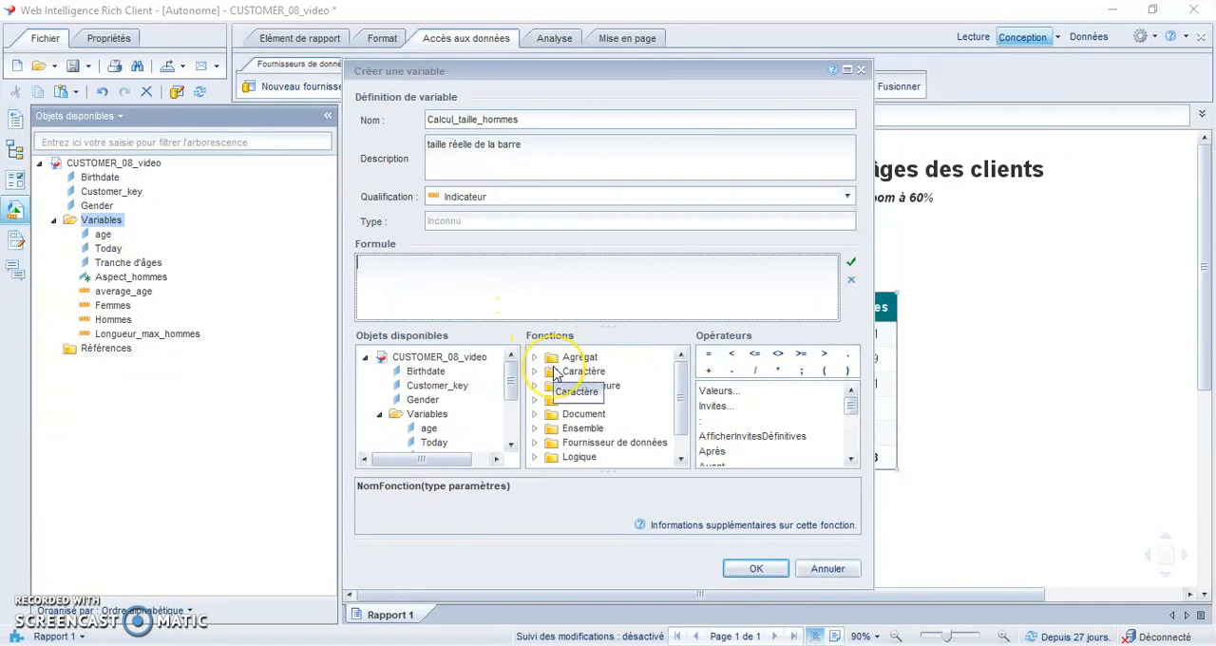
{"action": "left_click_drag", "start_coordinate": [683, 405], "coordinate": [685, 428]}
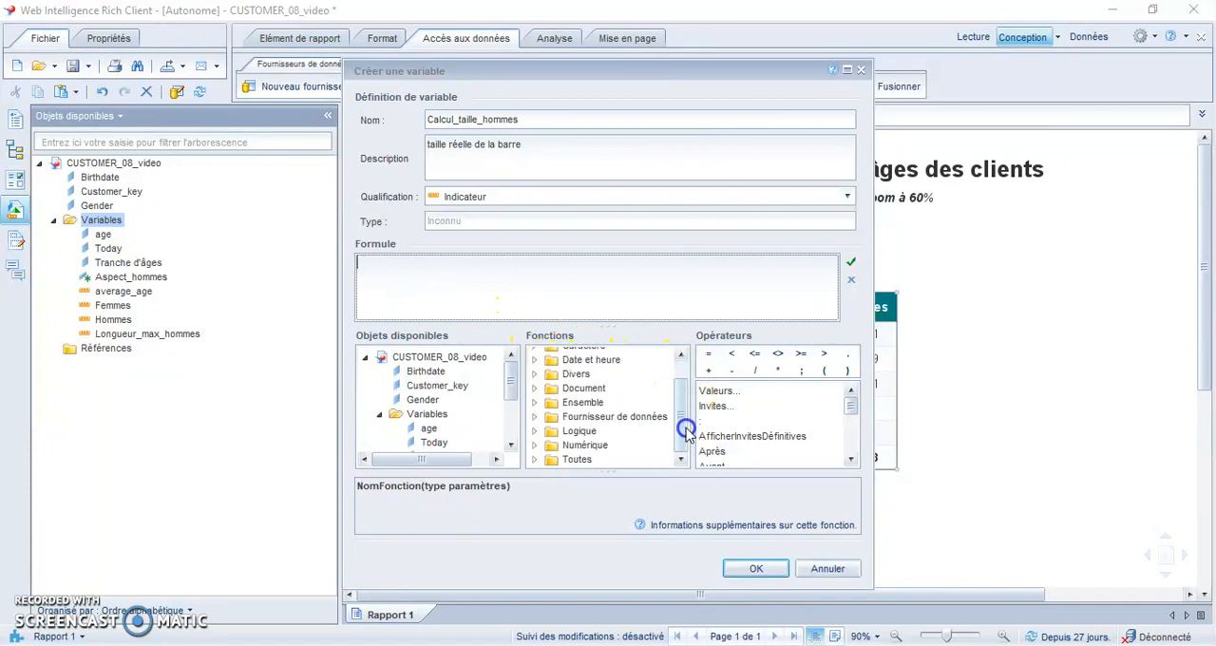
{"action": "left_click", "coordinate": [534, 459]}
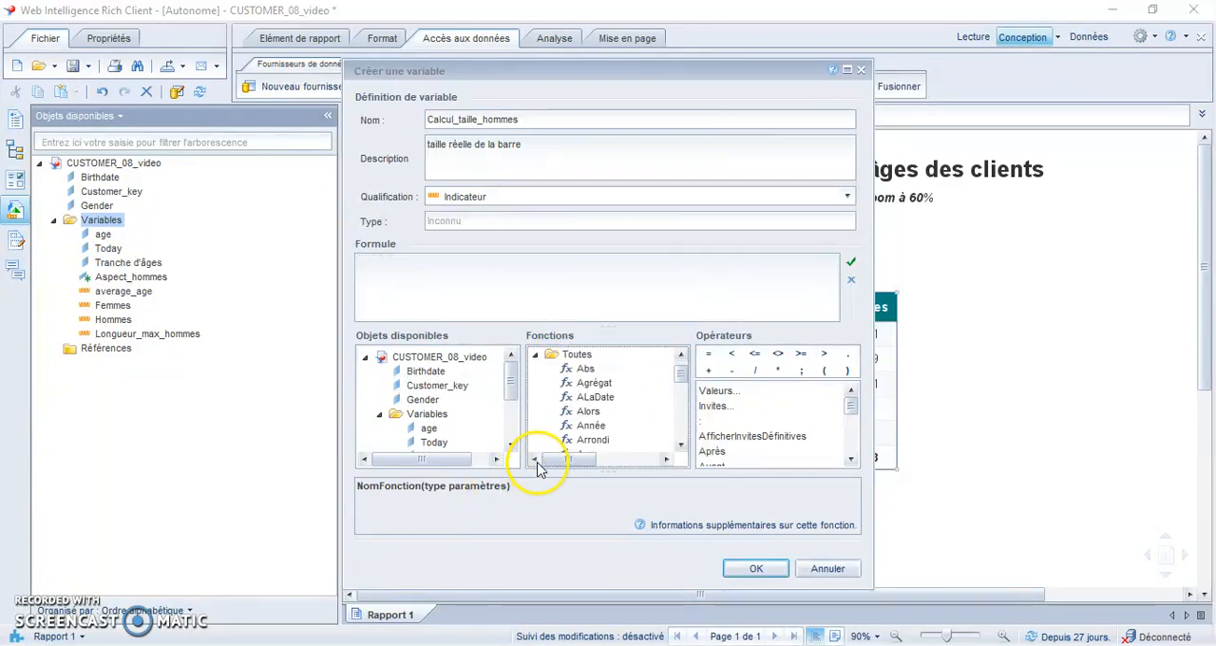
{"action": "left_click_drag", "start_coordinate": [675, 375], "coordinate": [686, 443]}
{"action": "double_click", "coordinate": [597, 425]}
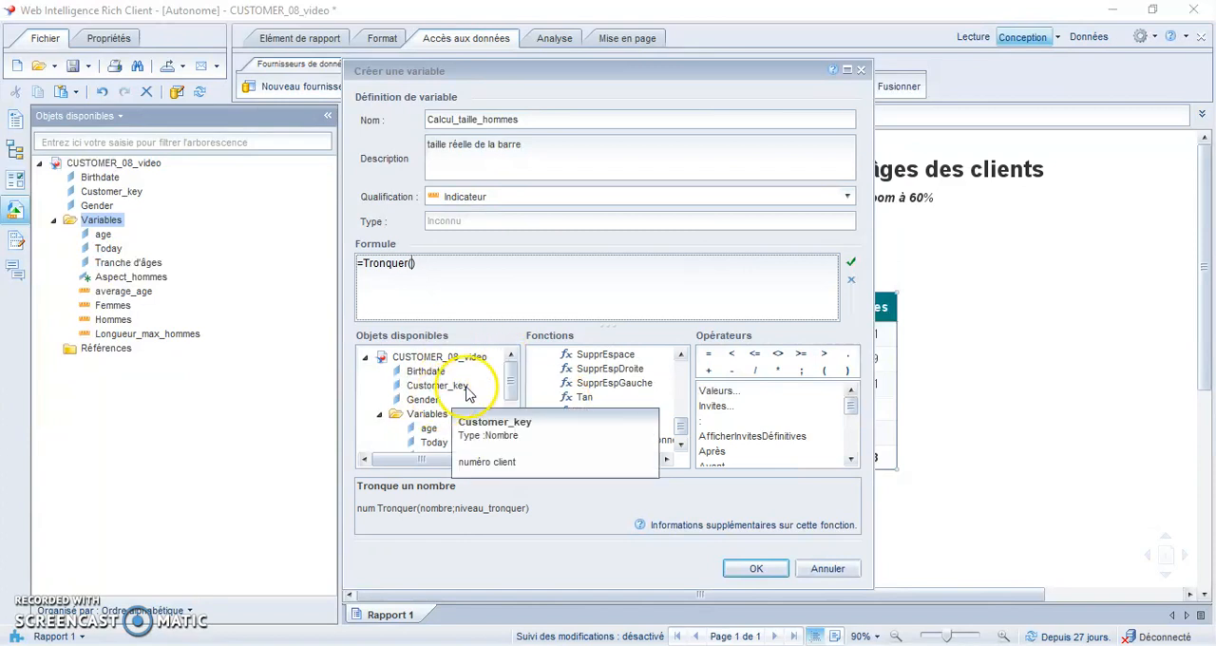
- Fill the Tronquer function's argument with the Hommes variable divided by Longueur_max_hommes
{"action": "left_click", "coordinate": [511, 444]}
{"action": "left_click", "coordinate": [511, 445]}
{"action": "left_click", "coordinate": [511, 445]}
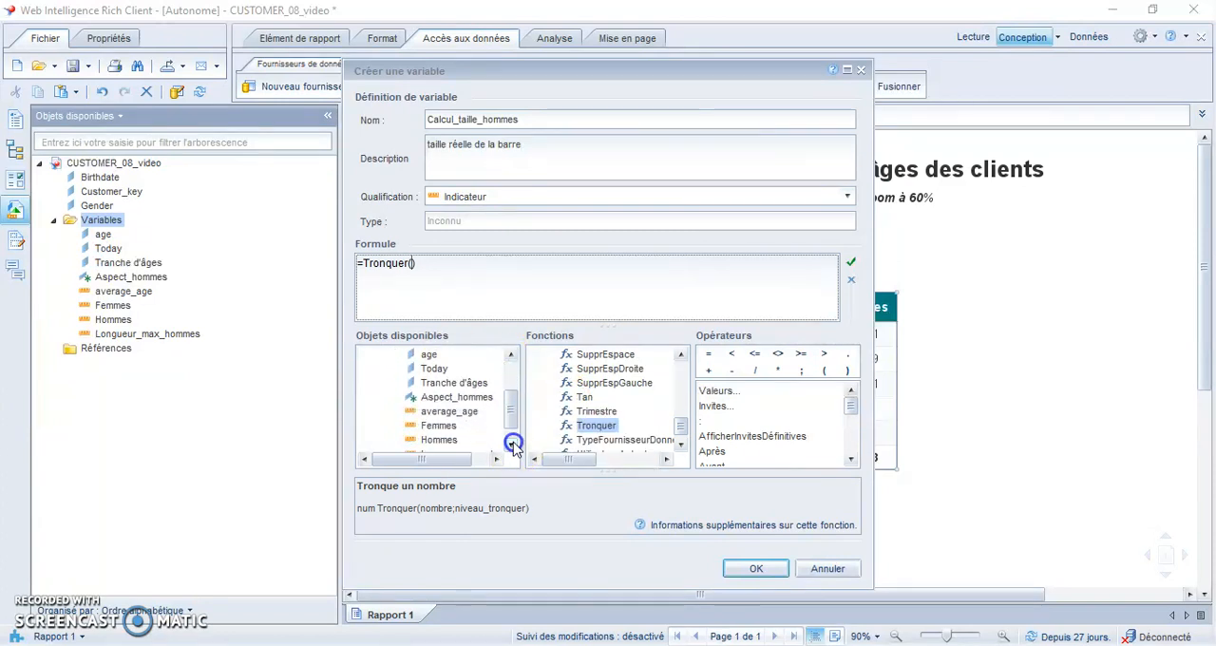
{"action": "double_click", "coordinate": [440, 440]}
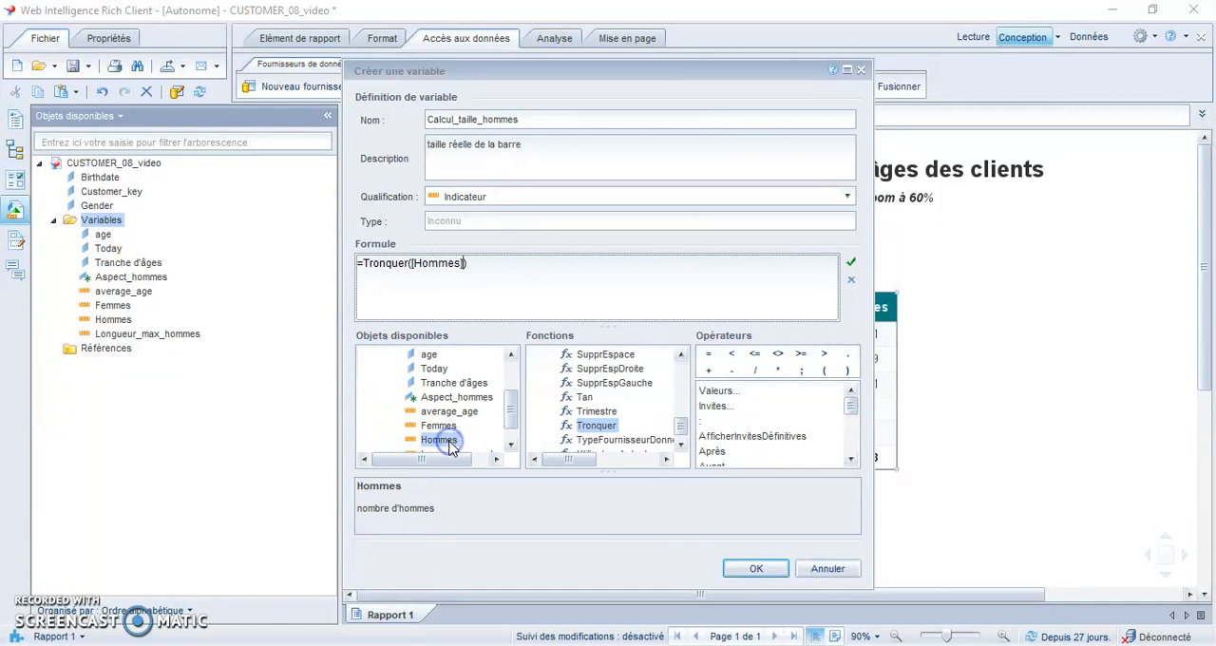
{"action": "left_click", "coordinate": [754, 370]}
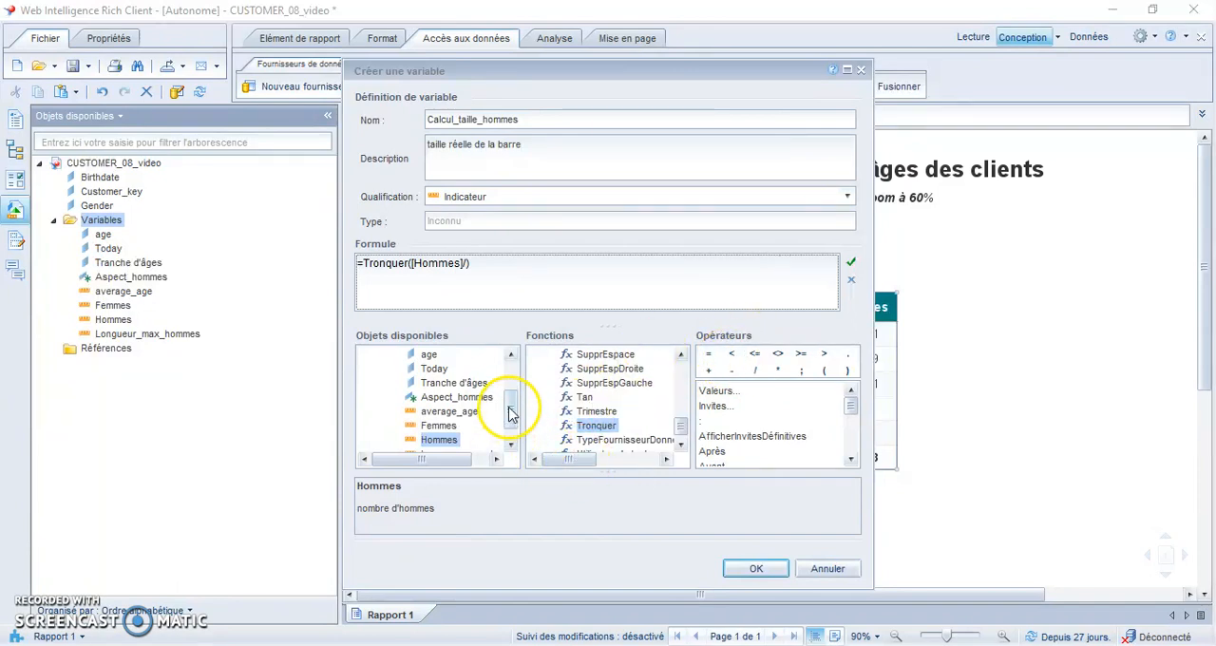
{"action": "left_click", "coordinate": [512, 449]}
{"action": "left_click", "coordinate": [512, 448]}
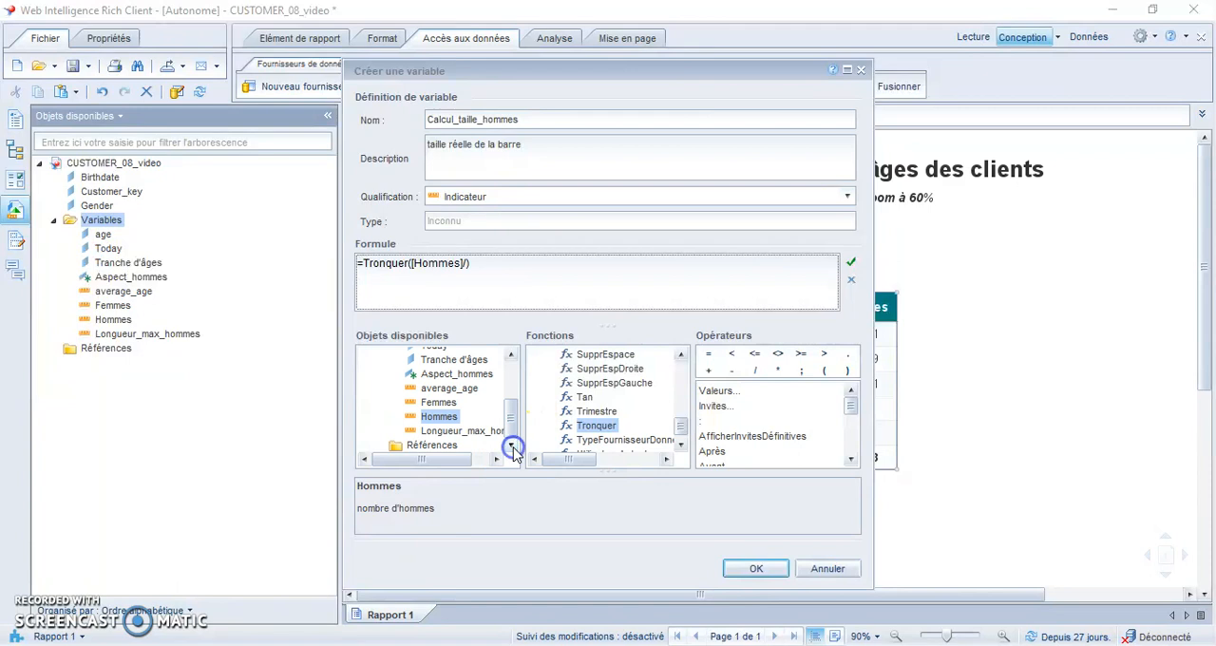
{"action": "mouse_move", "coordinate": [464, 434]}
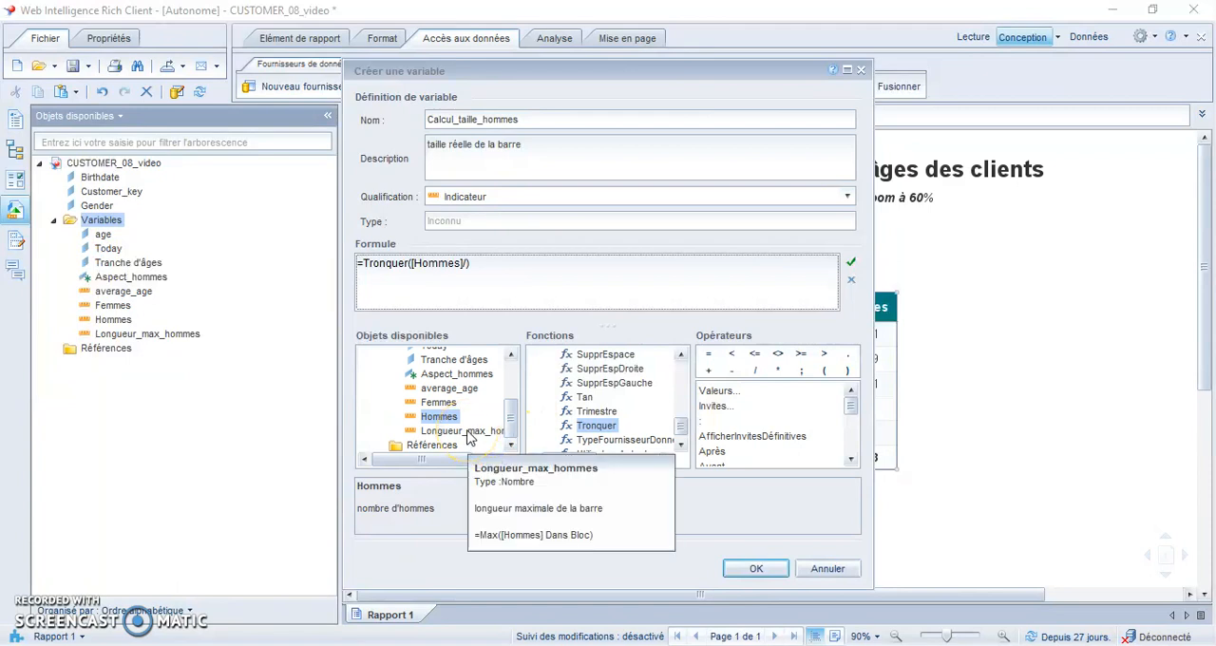
{"action": "double_click", "coordinate": [467, 435]}
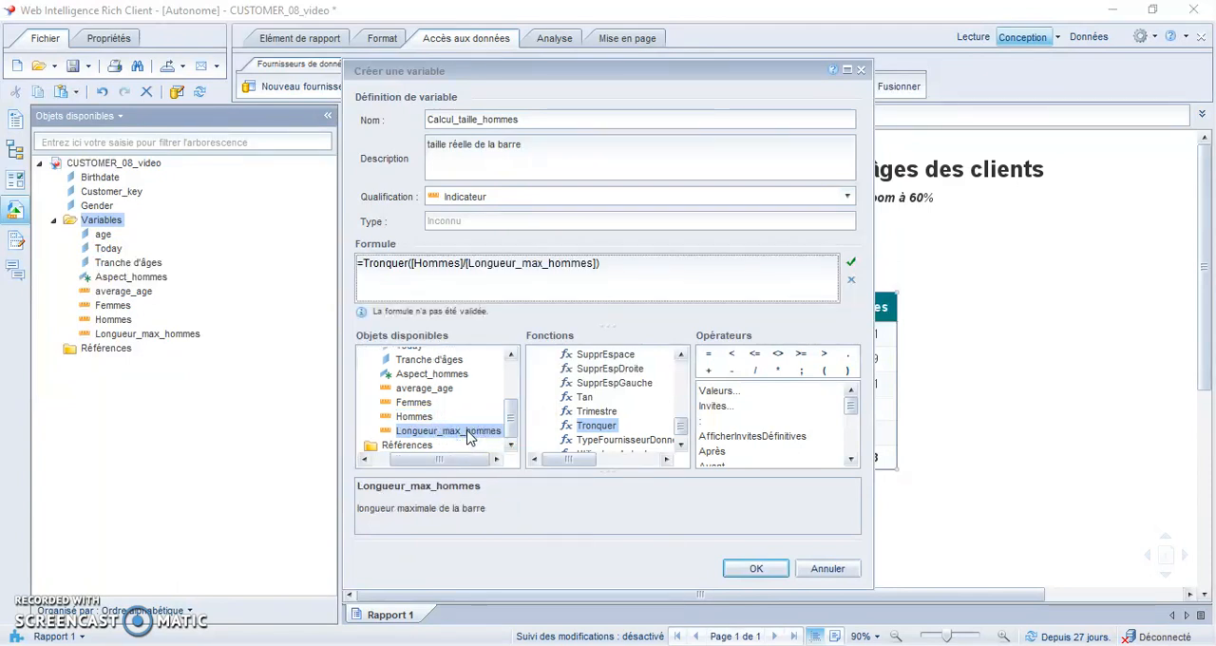
- Extend the formula after the division's closing parenthesis with *100/2;0) to scale the bar and truncate to zero decimals
{"action": "left_click", "coordinate": [626, 269]}
{"action": "left_click", "coordinate": [779, 373]}
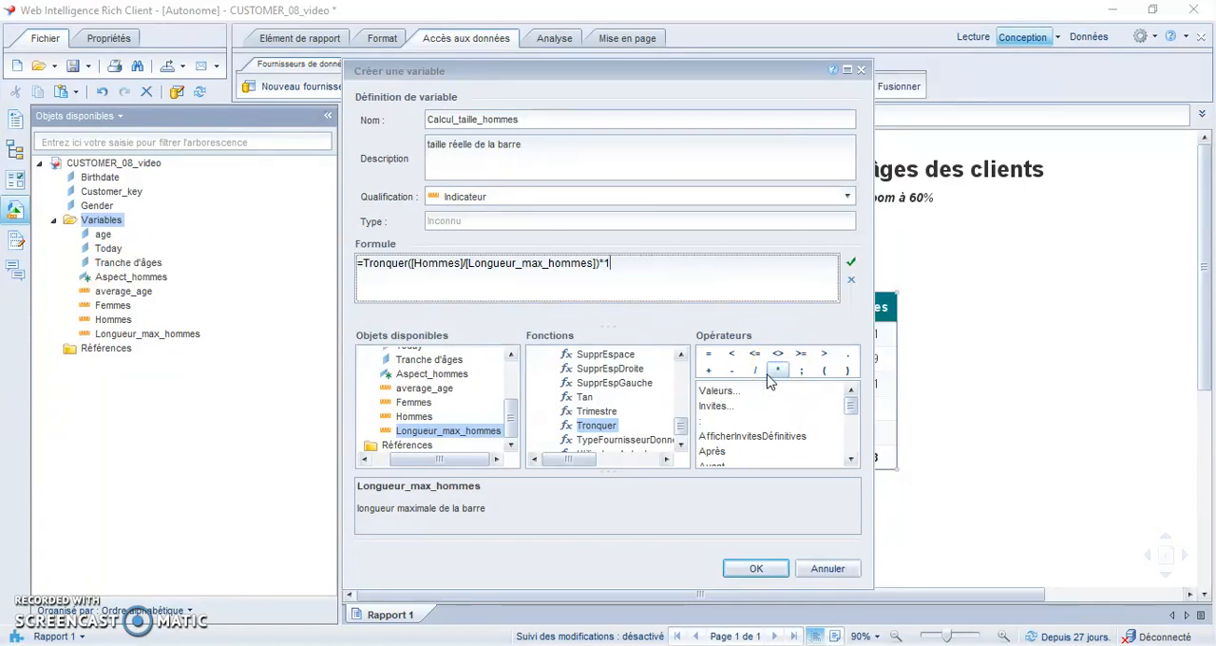
{"action": "type", "text": "100"}
{"action": "left_click", "coordinate": [754, 371]}
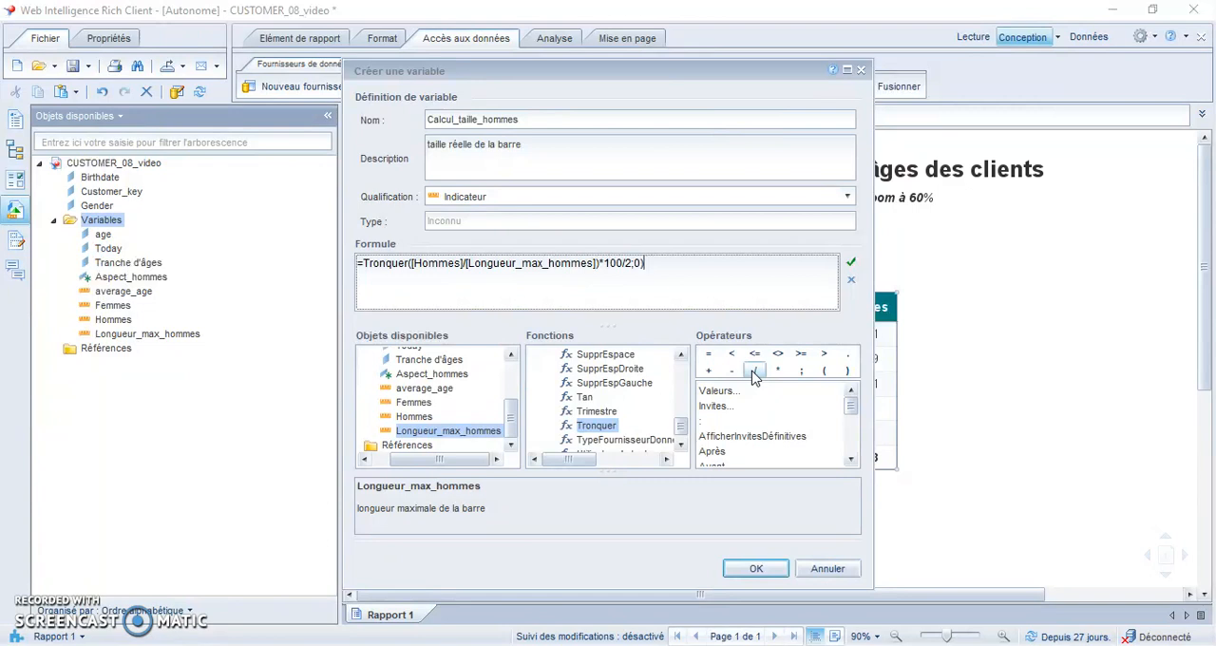
- Add the missing opening parenthesis before [Hommes], validate the formula, and create the Calcul_taille_hommes variable
{"action": "left_click", "coordinate": [408, 264]}
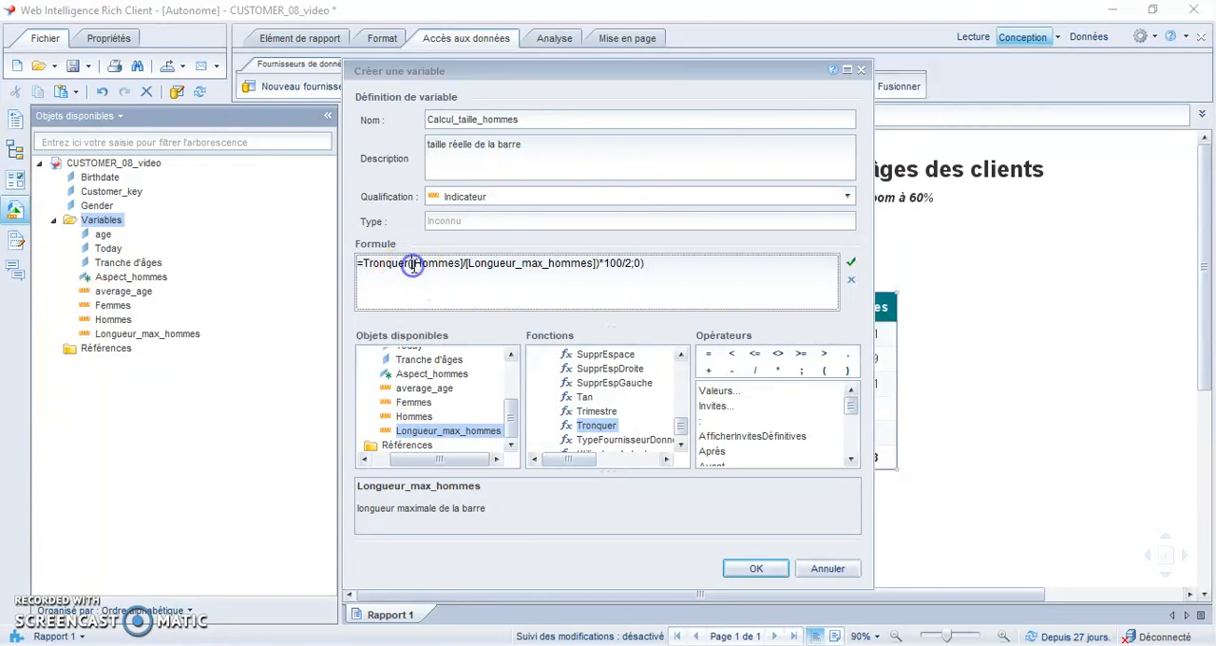
{"action": "type", "text": "("}
{"action": "left_click", "coordinate": [851, 262]}
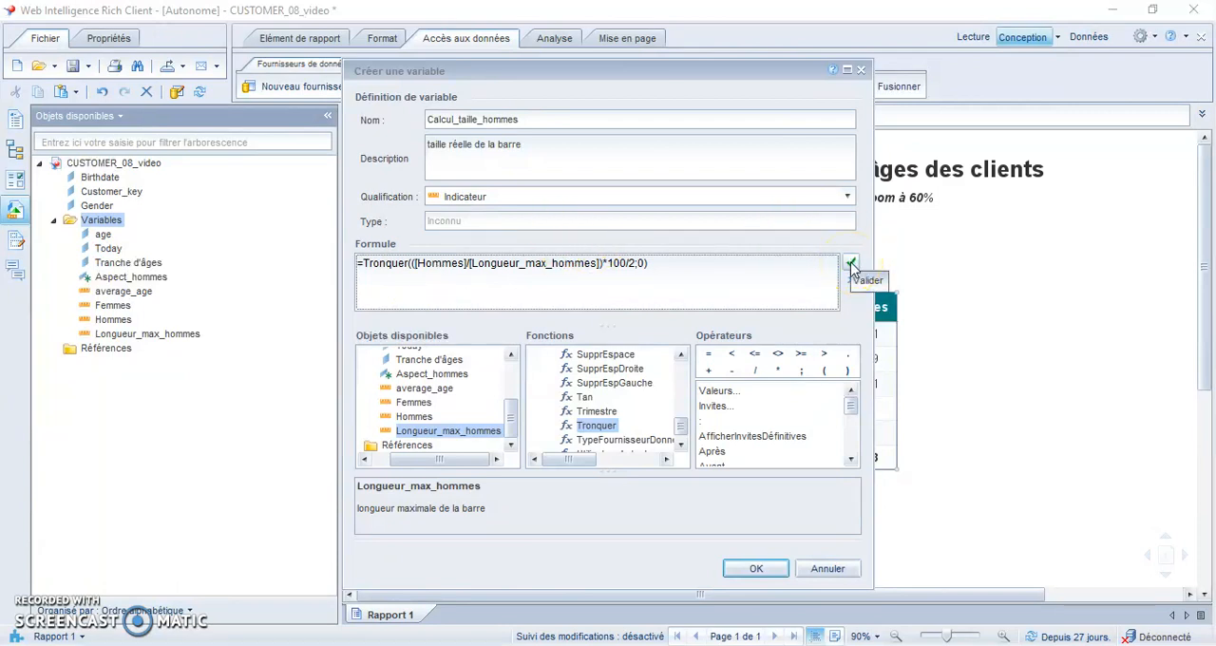
{"action": "left_click", "coordinate": [851, 265]}
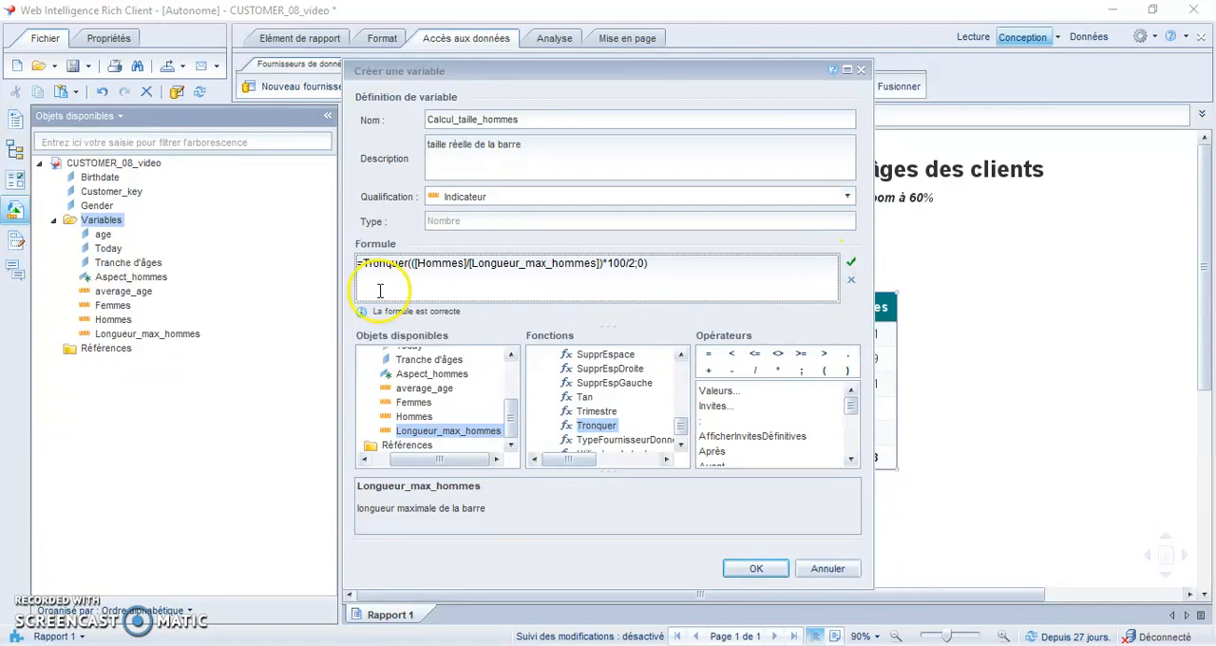
{"action": "left_click", "coordinate": [756, 571]}
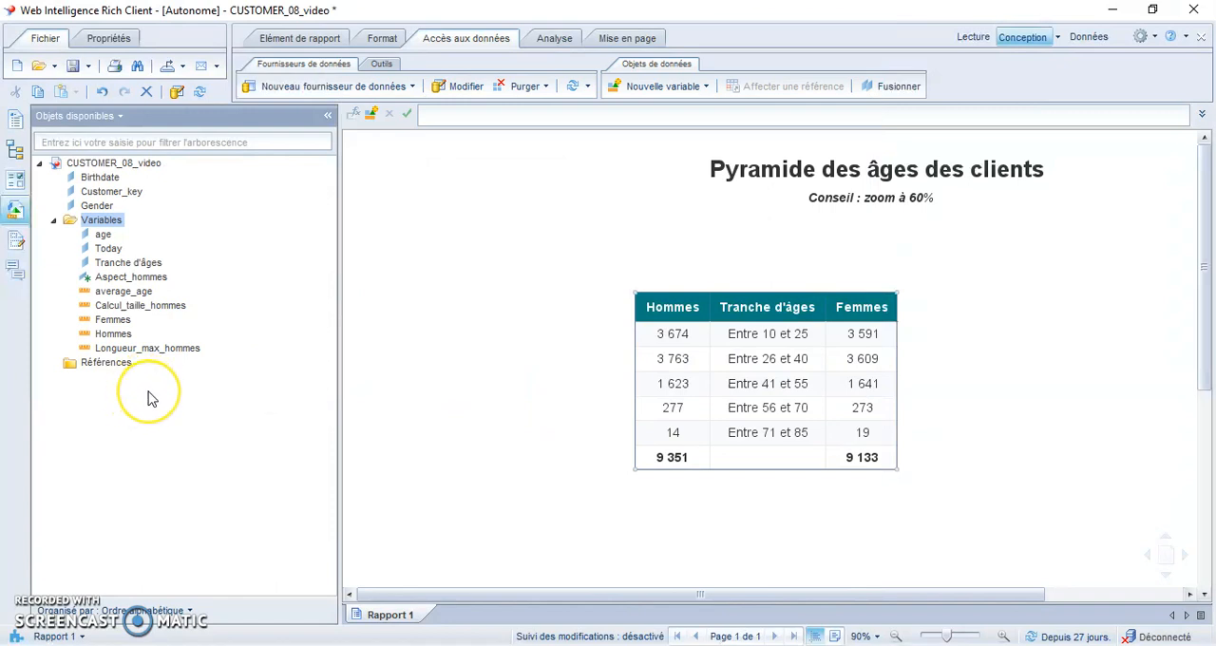
- Start a new variable in the Variables folder and name it Pyramide_hommes
{"action": "right_click", "coordinate": [115, 224]}
{"action": "left_click", "coordinate": [163, 240]}
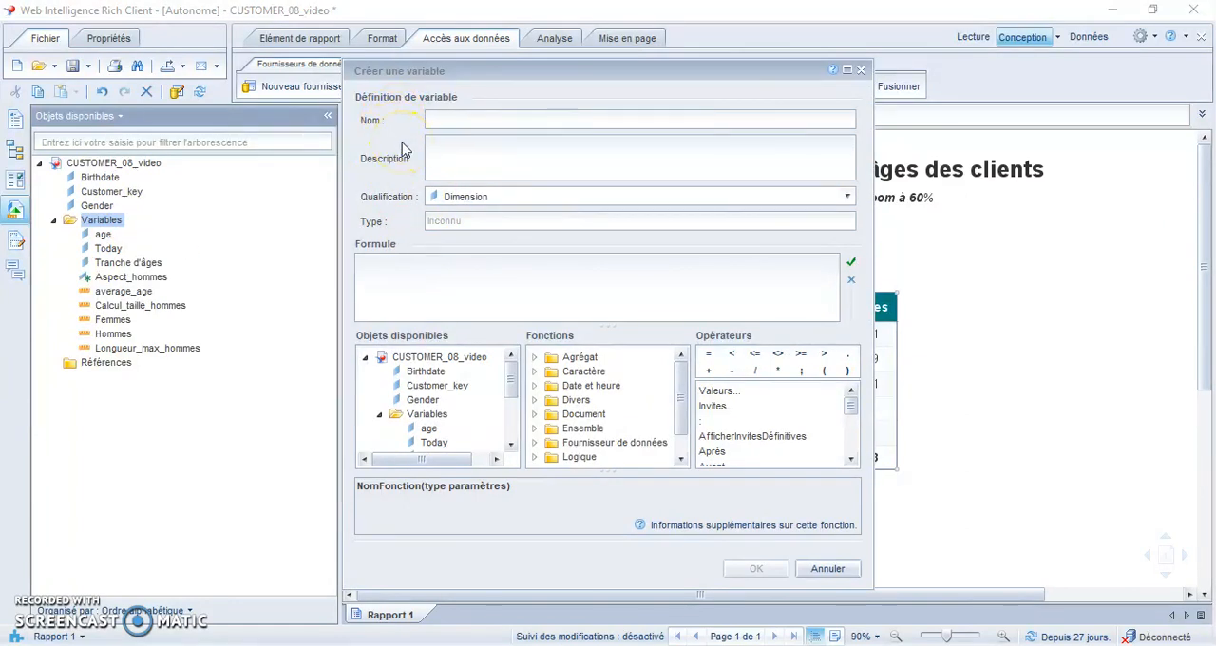
{"action": "left_click", "coordinate": [424, 149]}
{"action": "left_click", "coordinate": [457, 120]}
{"action": "type", "text": "Pyr"}
{"action": "key", "text": "Tab"}
{"action": "type", "text": "m"}
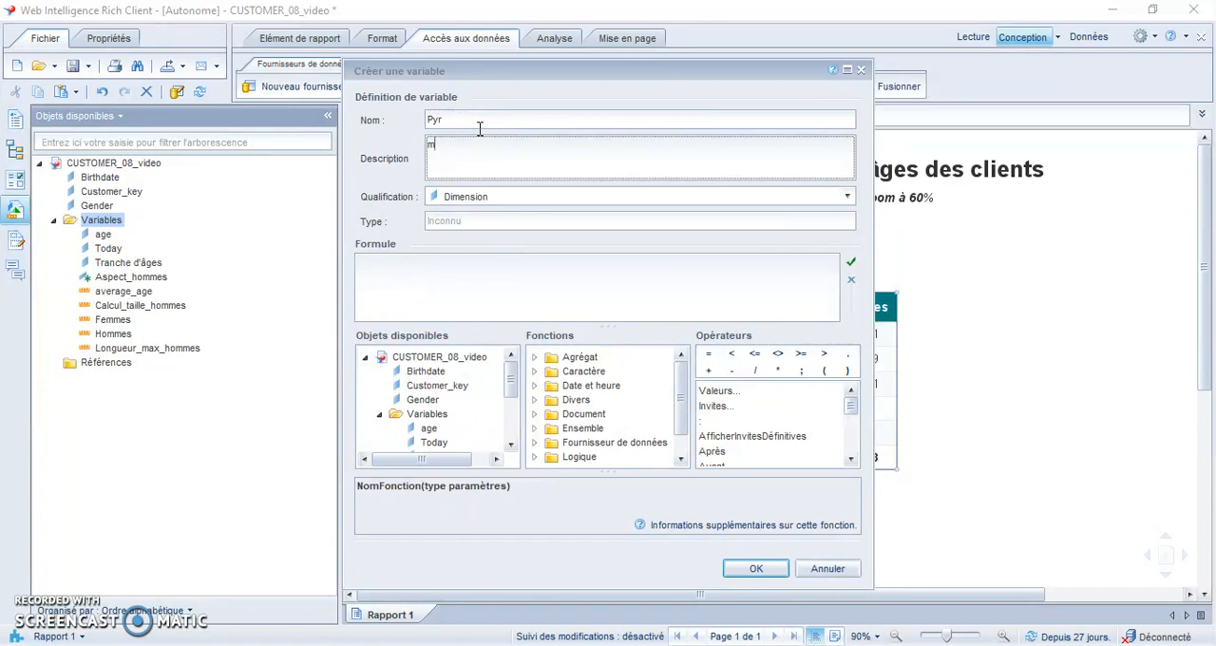
{"action": "left_click", "coordinate": [480, 128]}
{"action": "type", "text": "amide_hommes"}
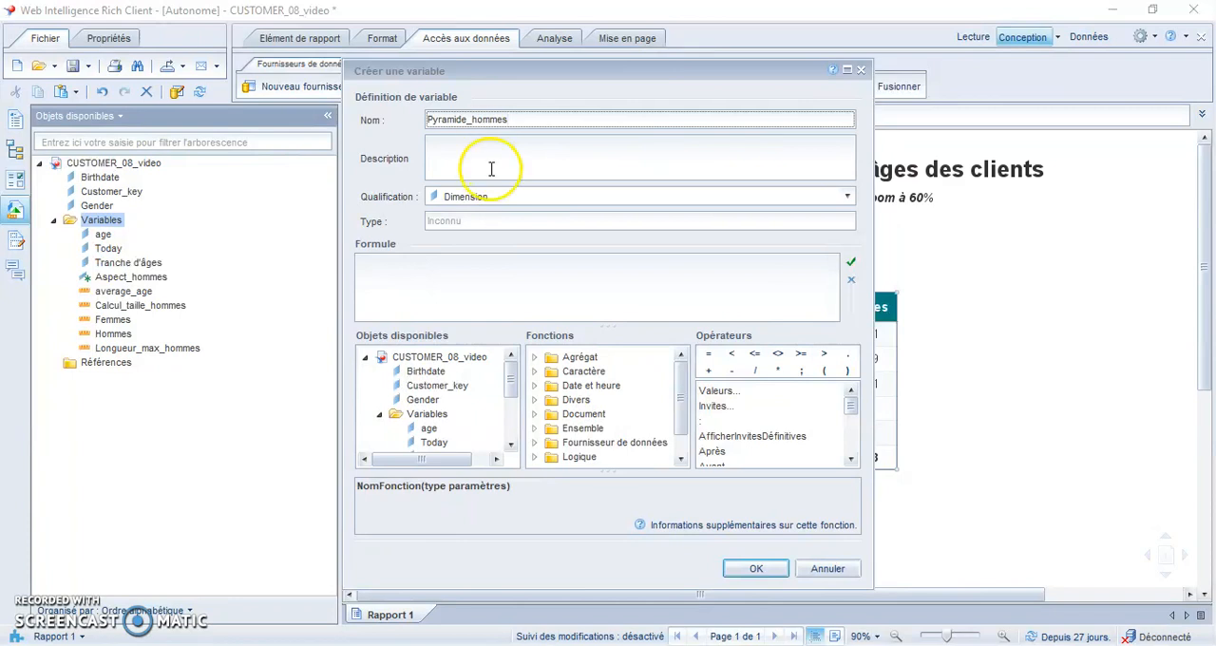
- Give the Pyramide_hommes variable the description "visuel final" and qualify it as Indicateur
{"action": "left_click", "coordinate": [516, 150]}
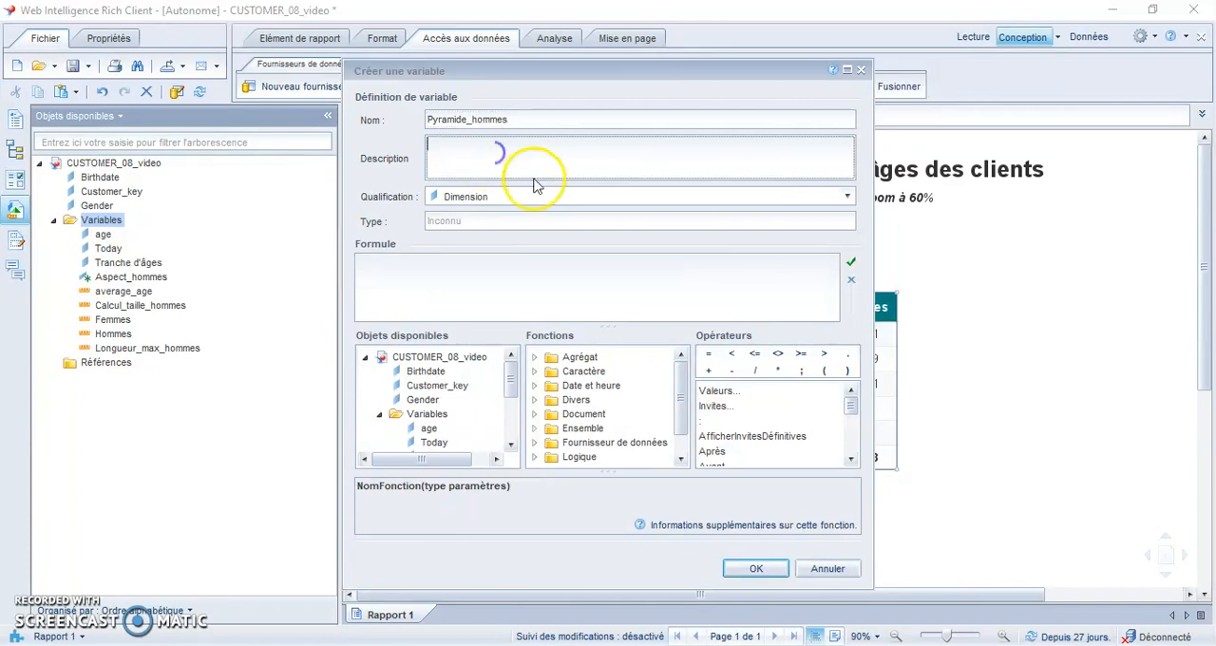
{"action": "type", "text": "visuel final"}
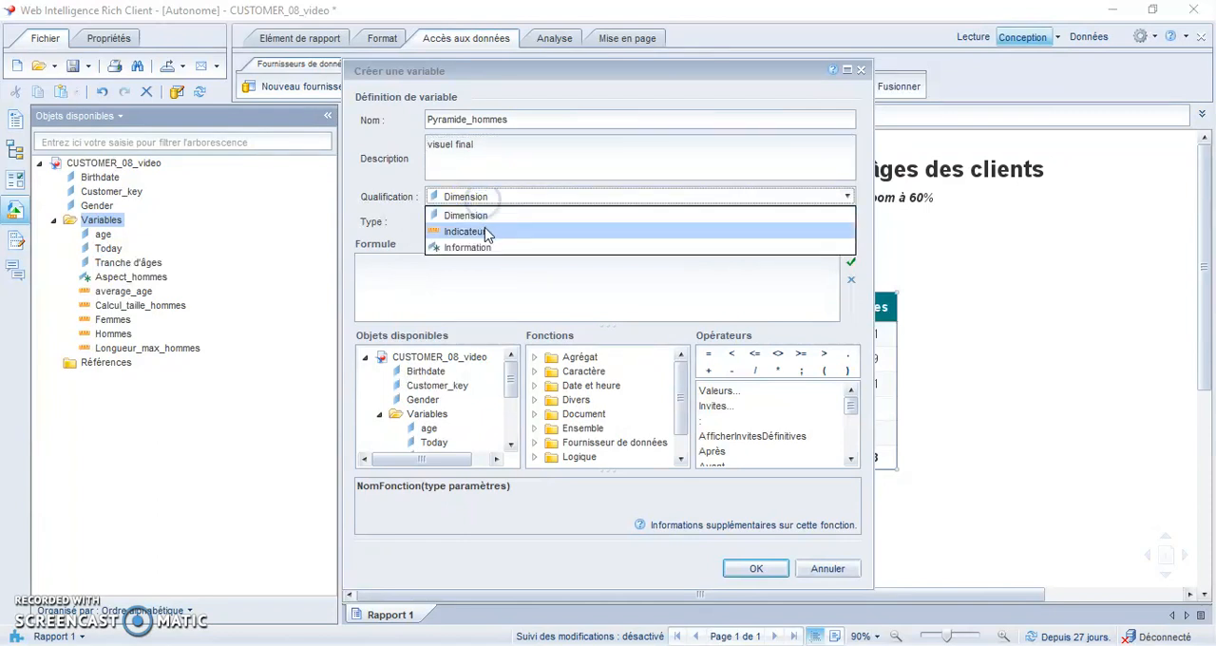
{"action": "left_click", "coordinate": [485, 232]}
- Insert the SousChaîne function into the empty Pyramide_hommes formula
{"action": "left_click", "coordinate": [382, 266]}
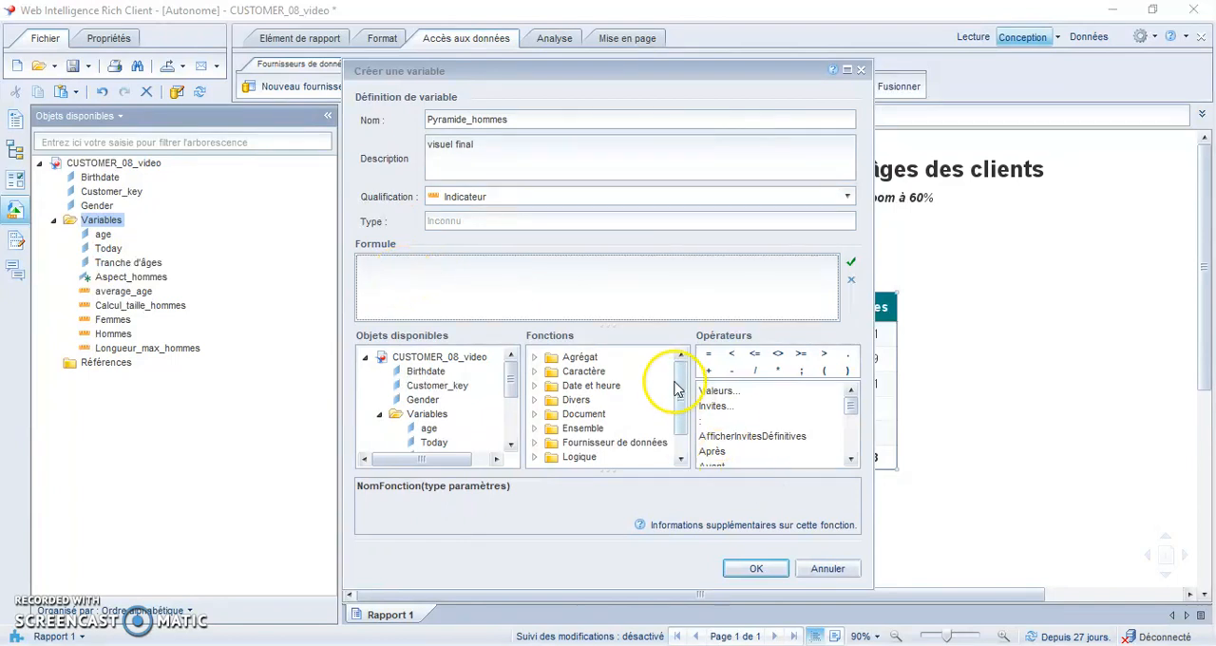
{"action": "scroll", "coordinate": [677, 403], "scroll_direction": "down", "scroll_amount": 1}
{"action": "left_click", "coordinate": [534, 460]}
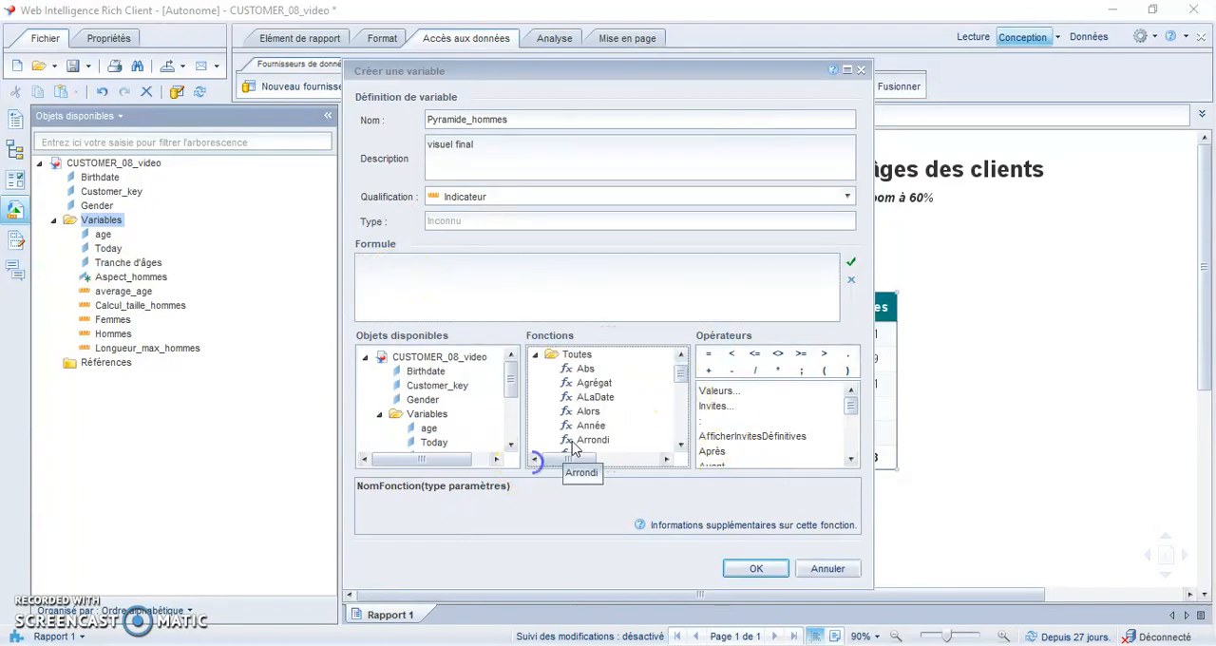
{"action": "left_click_drag", "start_coordinate": [680, 377], "coordinate": [681, 430]}
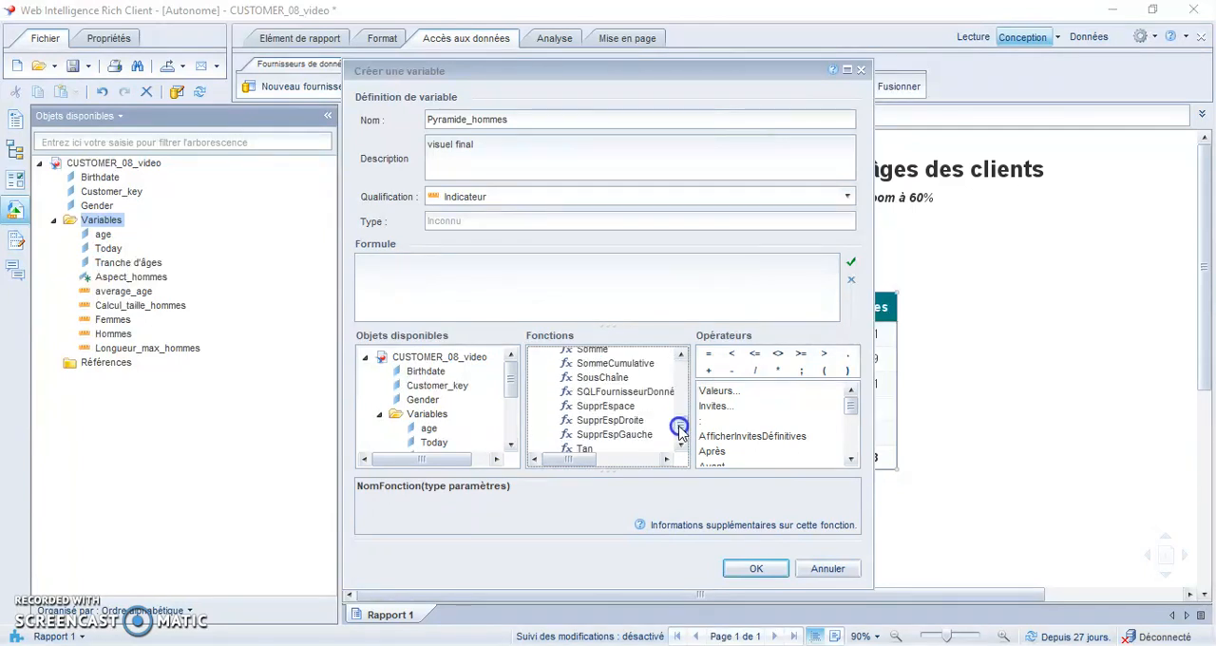
{"action": "double_click", "coordinate": [604, 378]}
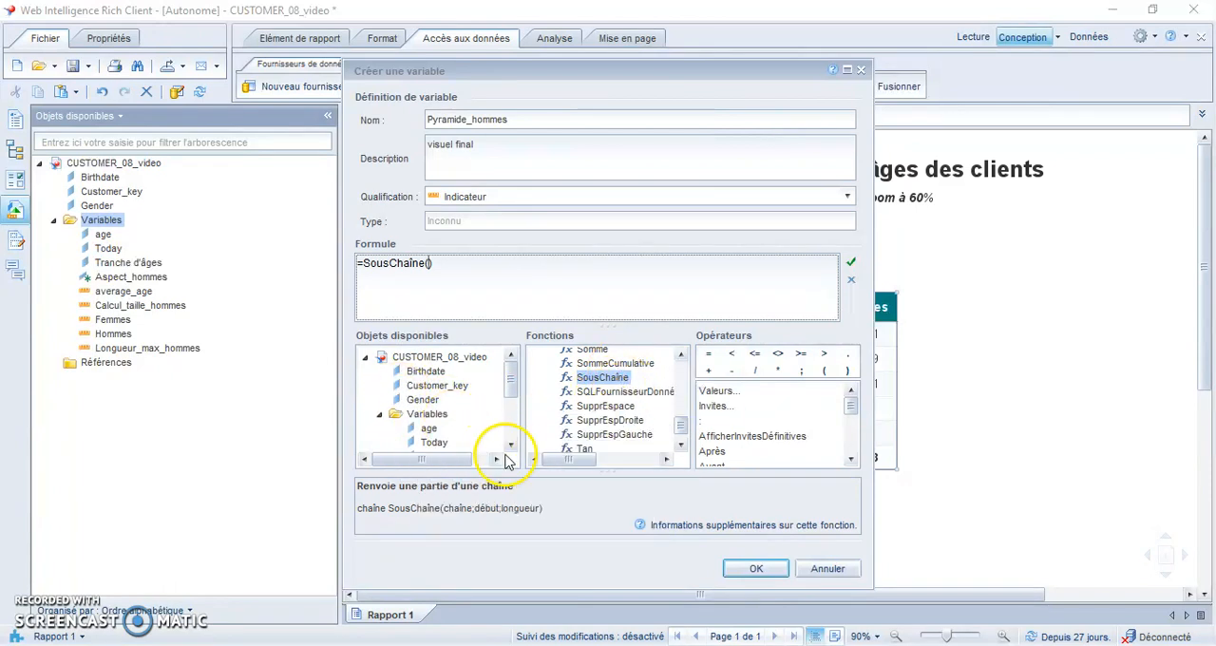
- Fill the SousChaîne function's first arguments with the Aspect_hommes variable and start position 1, separated by semicolons
{"action": "double_click", "coordinate": [510, 446]}
{"action": "left_click", "coordinate": [511, 446]}
{"action": "left_click", "coordinate": [510, 447]}
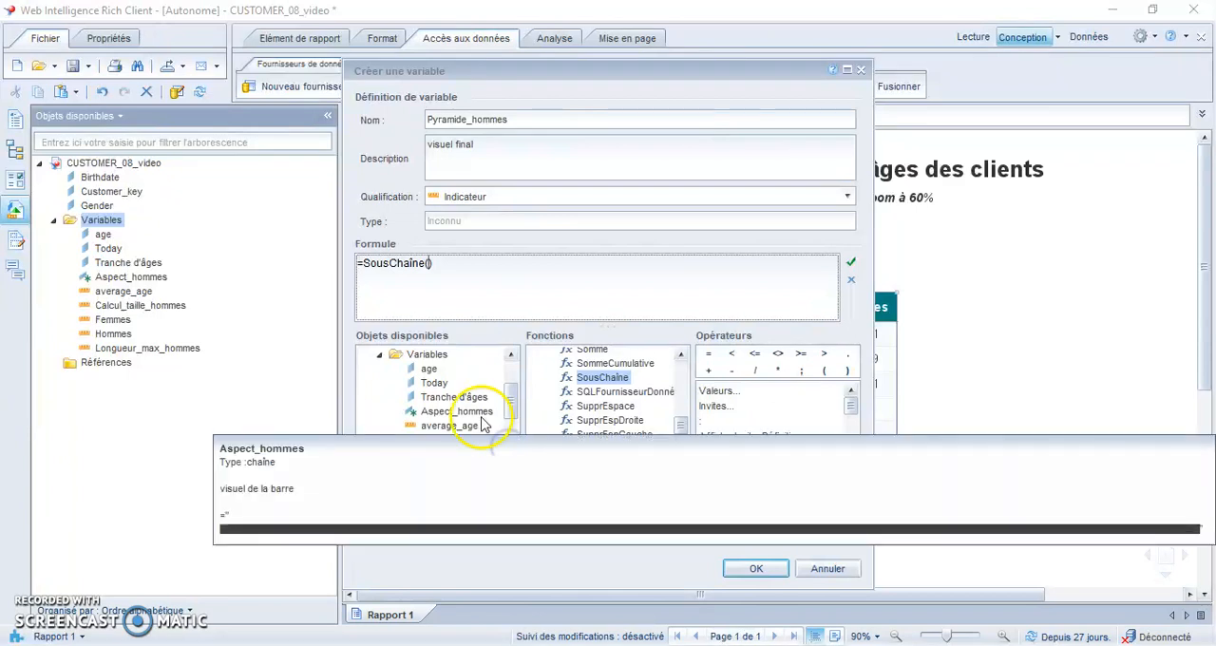
{"action": "double_click", "coordinate": [482, 419]}
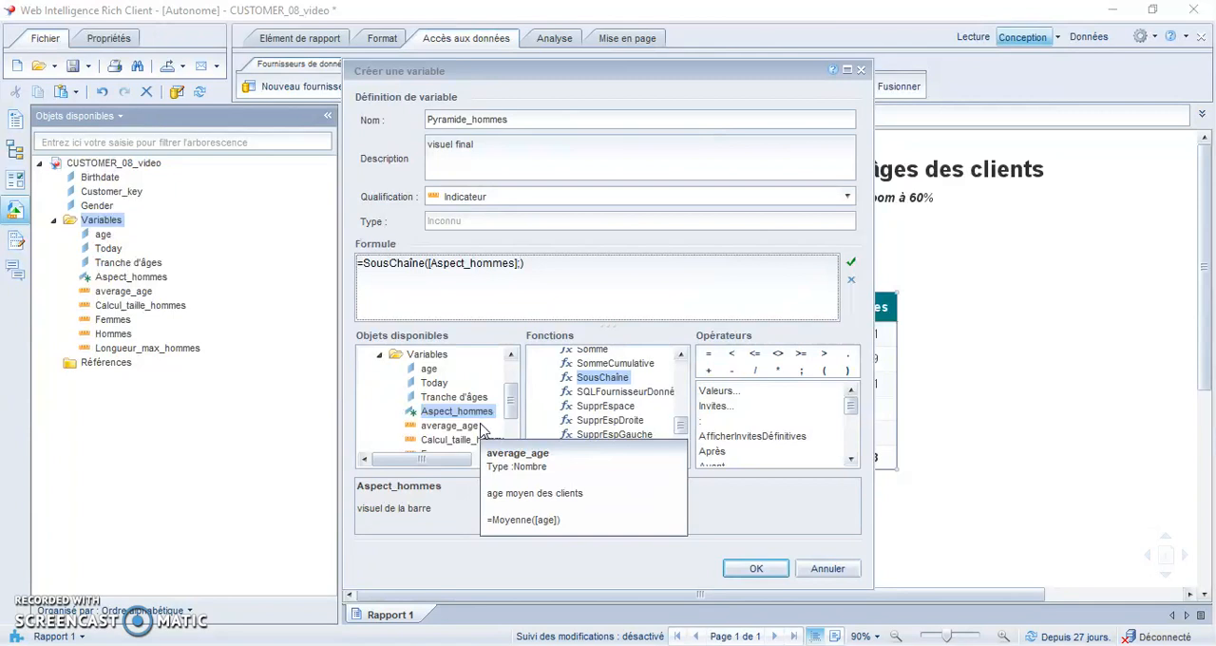
{"action": "type", "text": ";1"}
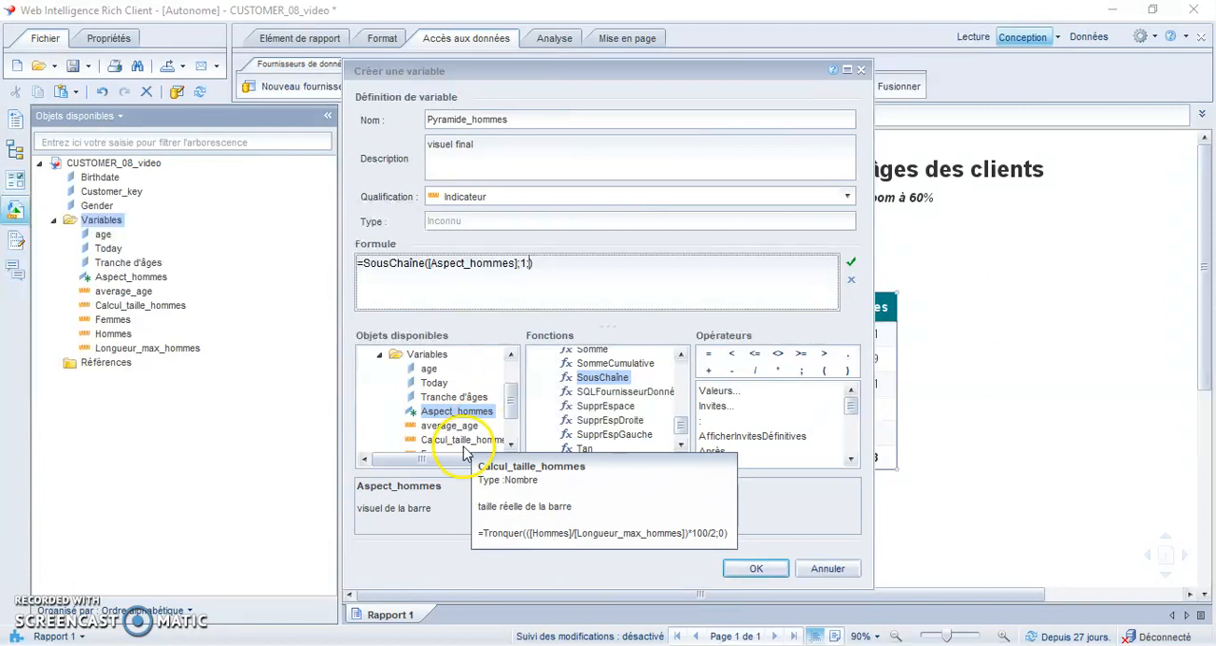
- Use Calcul_taille_hommes as the SousChaîne length argument, validate the formula, and create the Pyramide_hommes variable
{"action": "left_click", "coordinate": [510, 446]}
{"action": "left_click", "coordinate": [510, 446]}
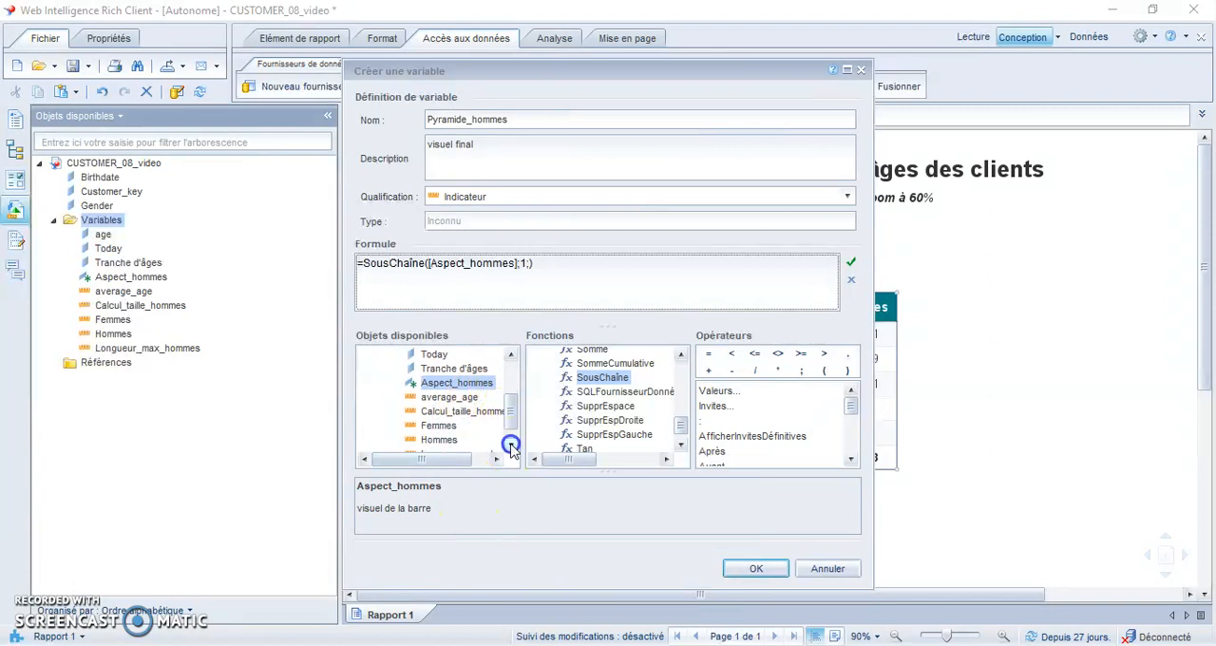
{"action": "double_click", "coordinate": [466, 414]}
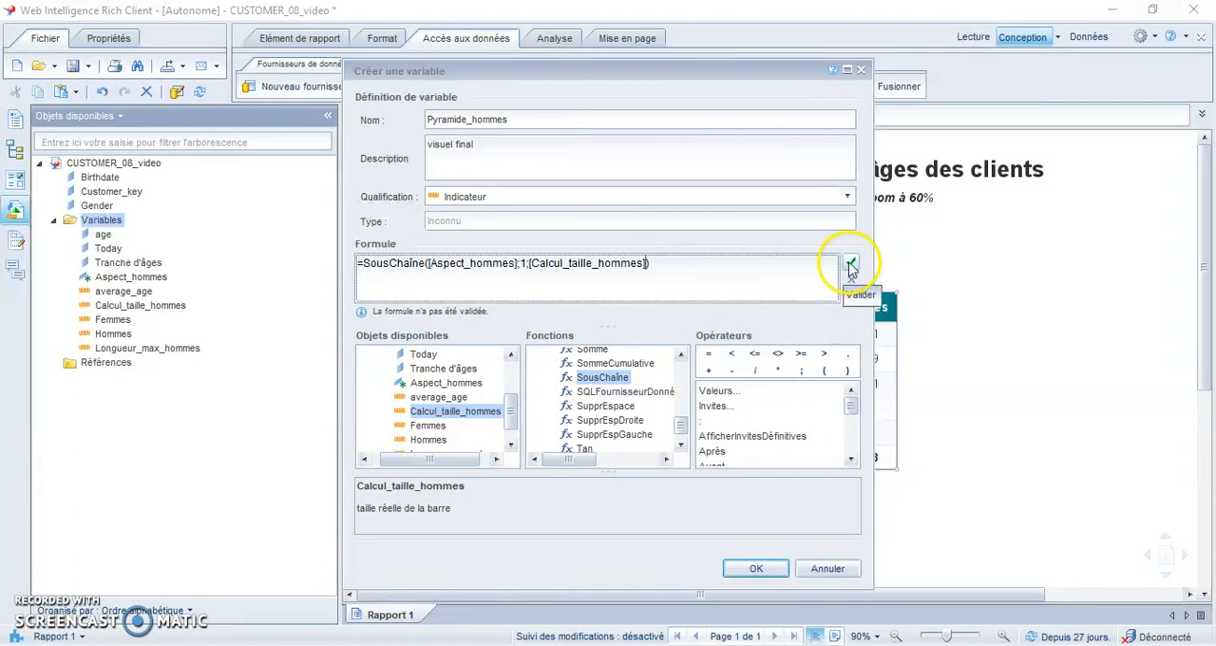
{"action": "left_click", "coordinate": [850, 266]}
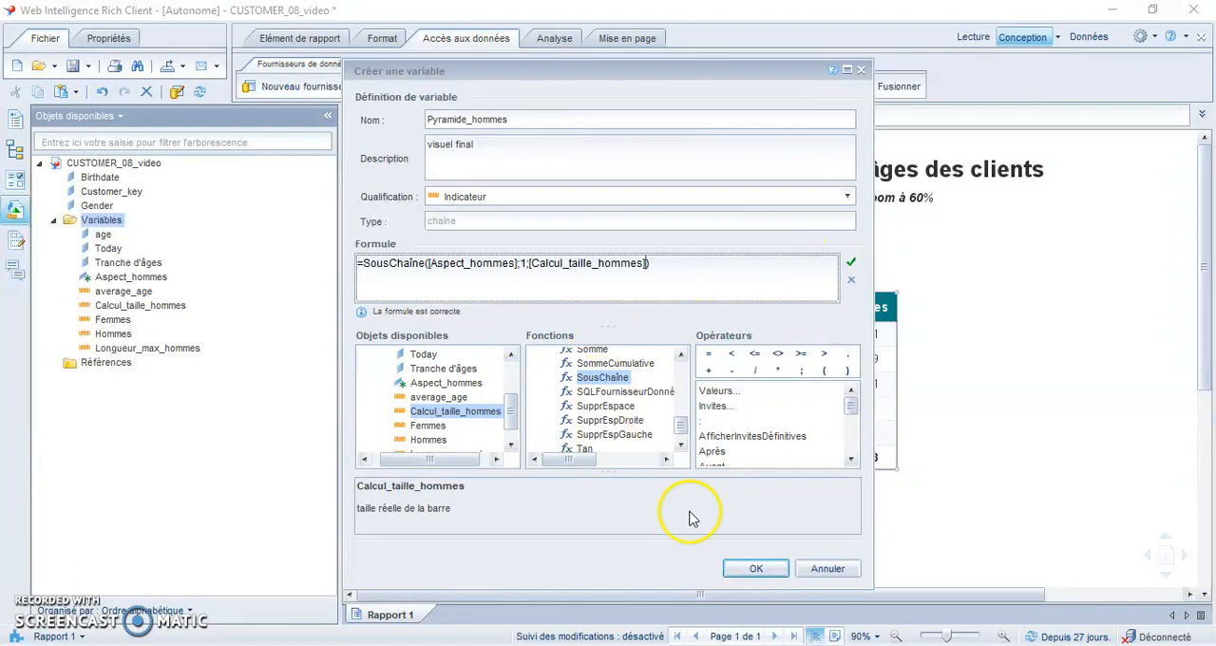
{"action": "left_click", "coordinate": [748, 569]}
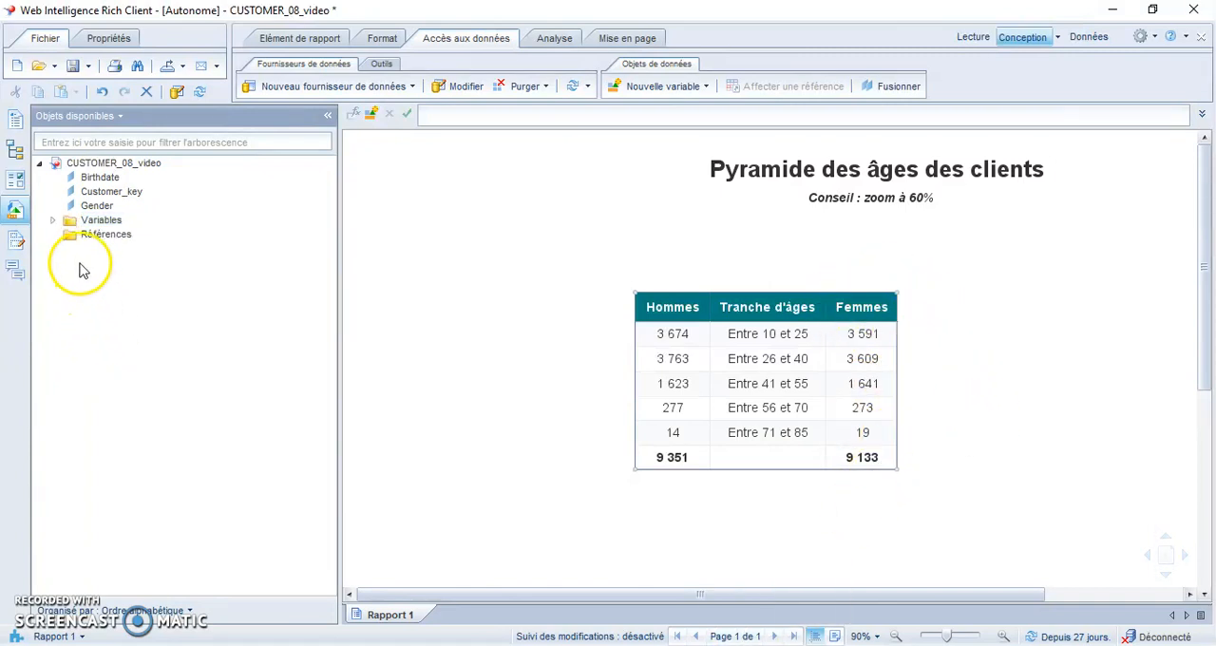
- Expand the Variables folder and add Pyramide_hommes to the table as a new column before Hommes
{"action": "left_click", "coordinate": [54, 222]}
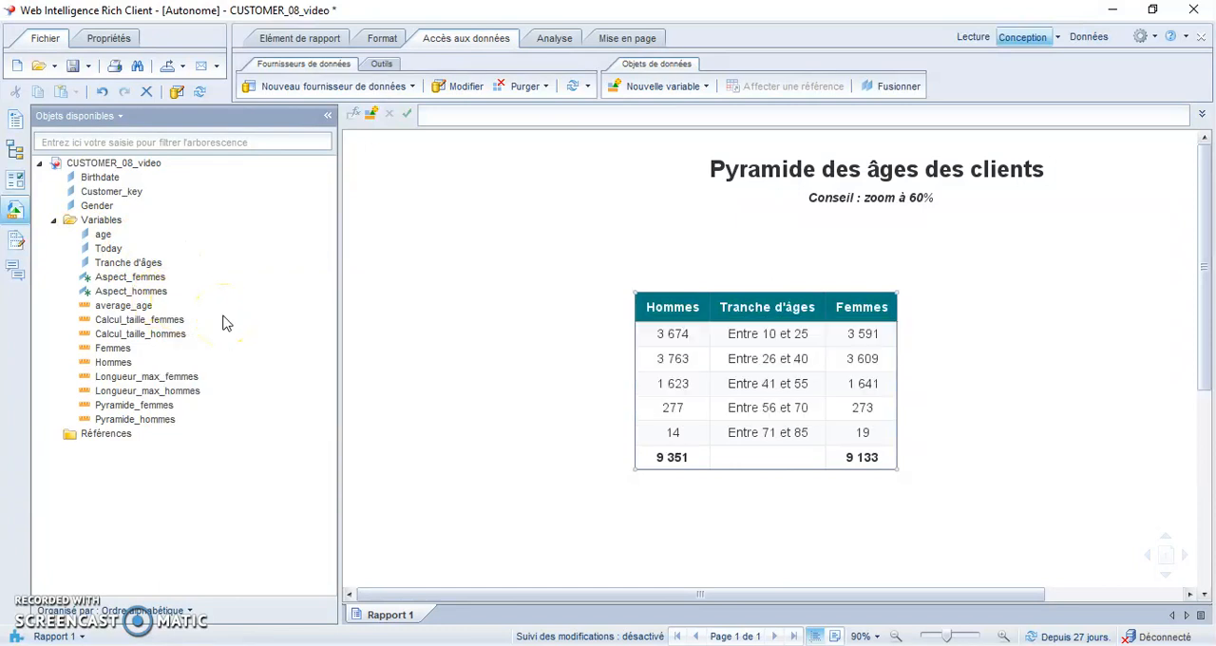
{"action": "left_click", "coordinate": [141, 277]}
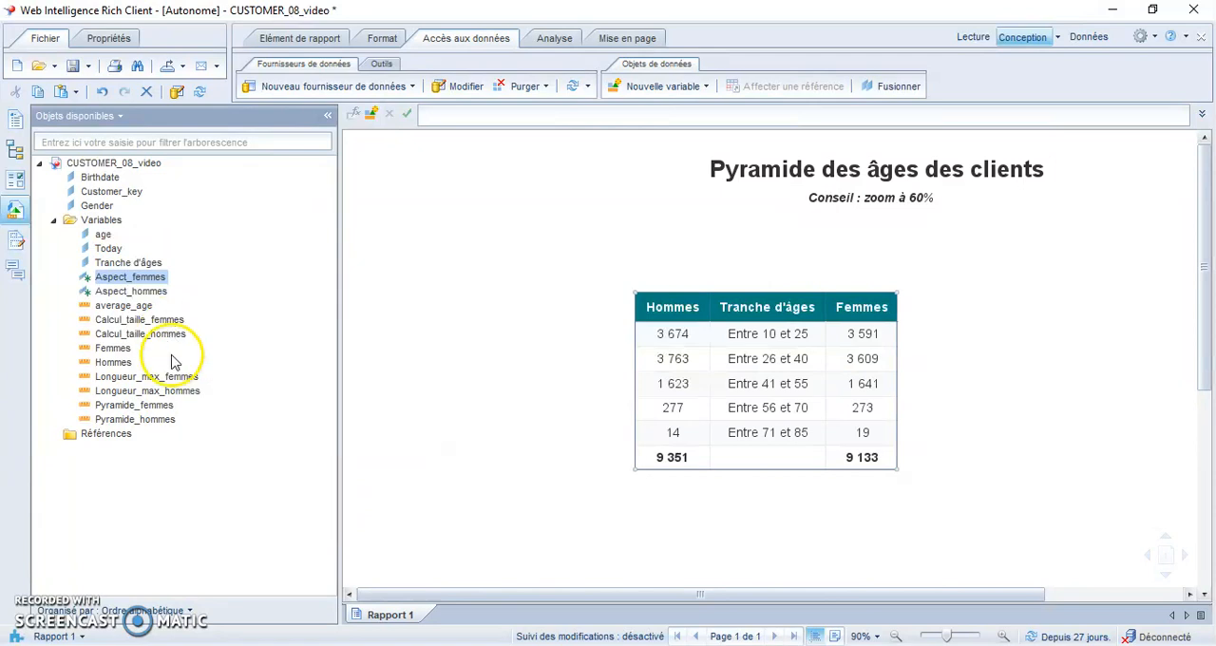
{"action": "left_click", "coordinate": [187, 378]}
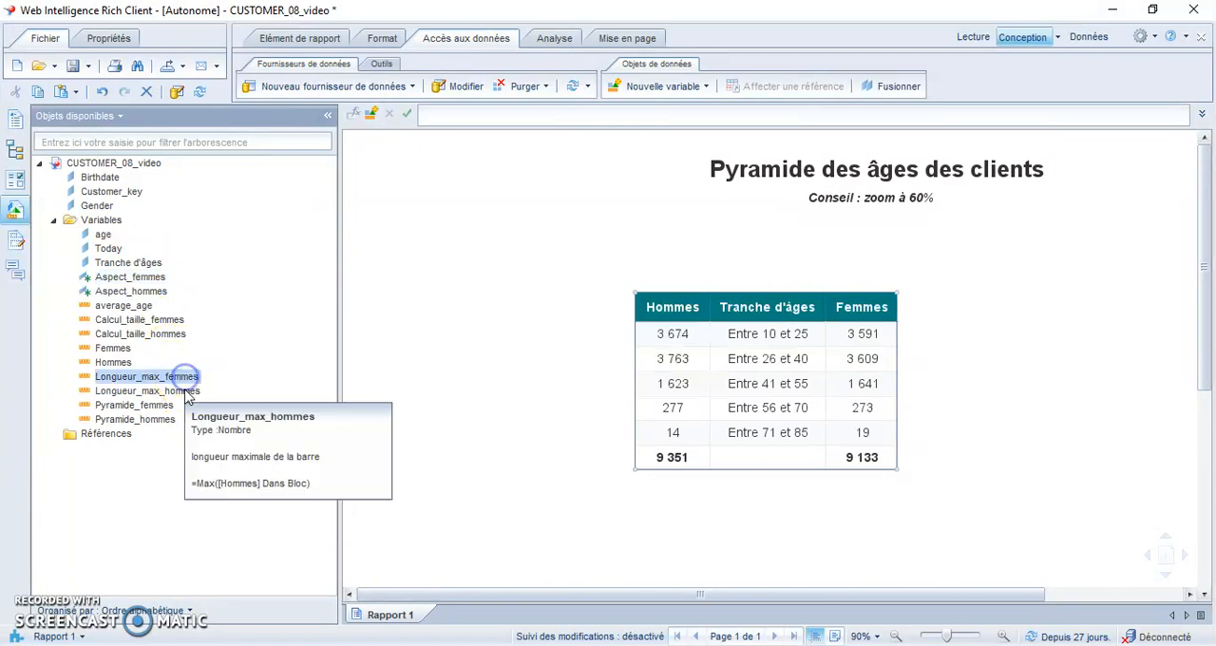
{"action": "left_click", "coordinate": [154, 405]}
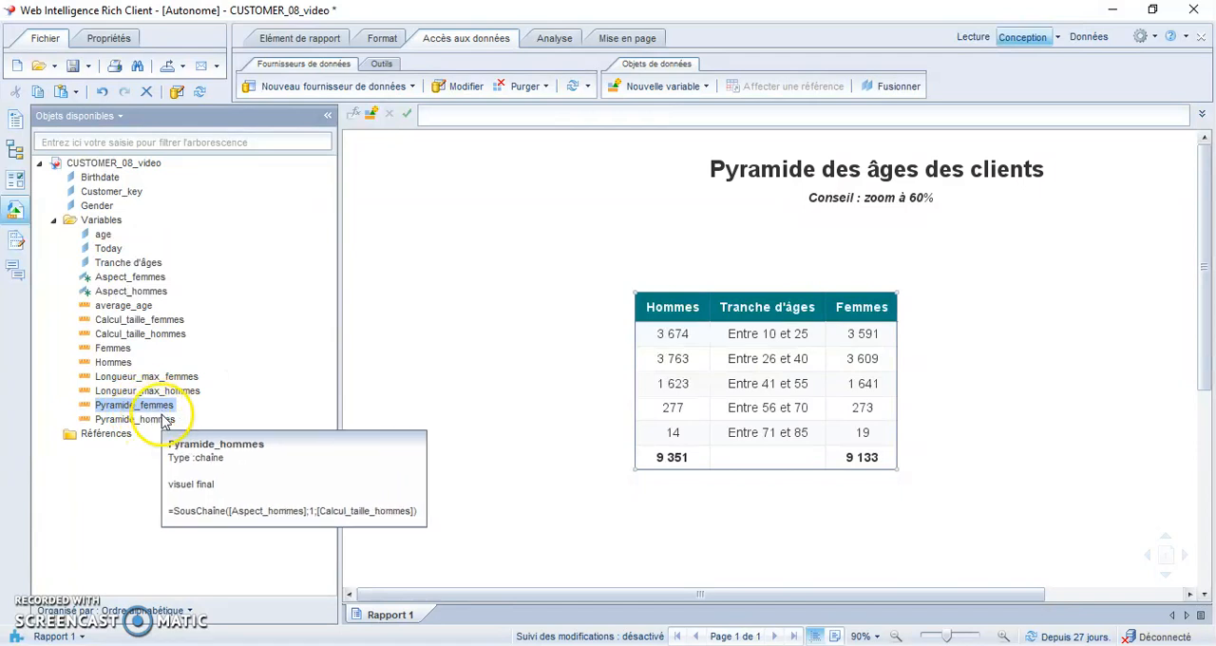
{"action": "left_click_drag", "start_coordinate": [160, 419], "coordinate": [638, 307]}
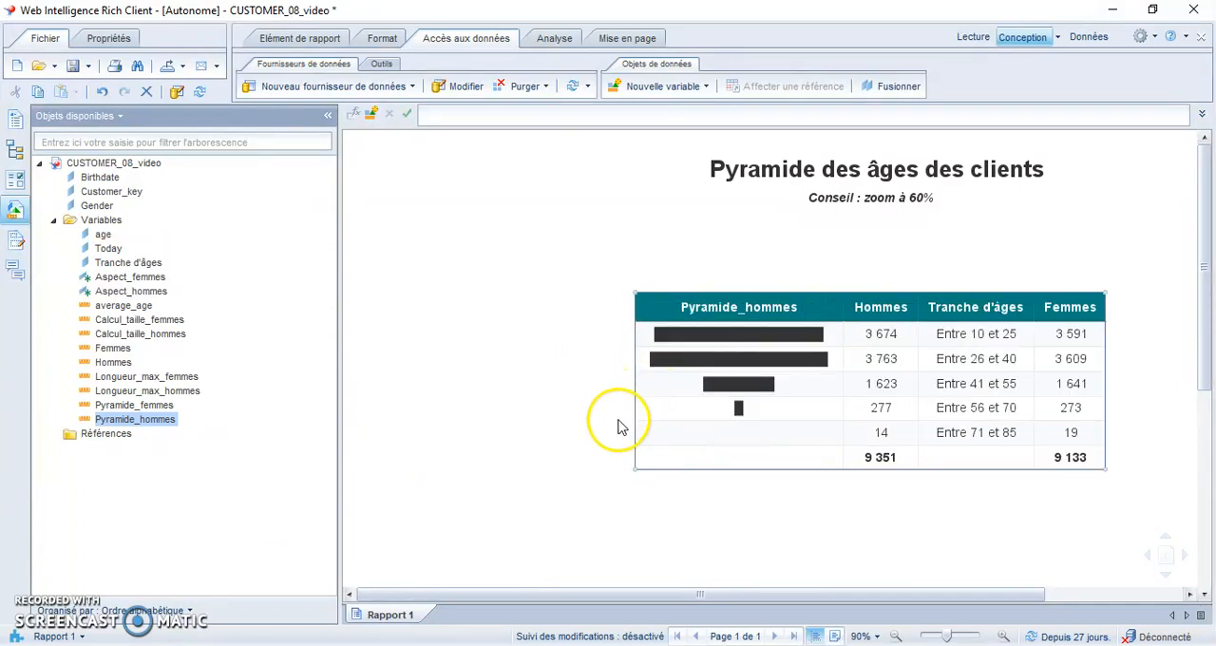
- Add Pyramide_femmes to the table as a new column after Femmes, leaving the table deselected
{"action": "left_click_drag", "start_coordinate": [83, 405], "coordinate": [1064, 306]}
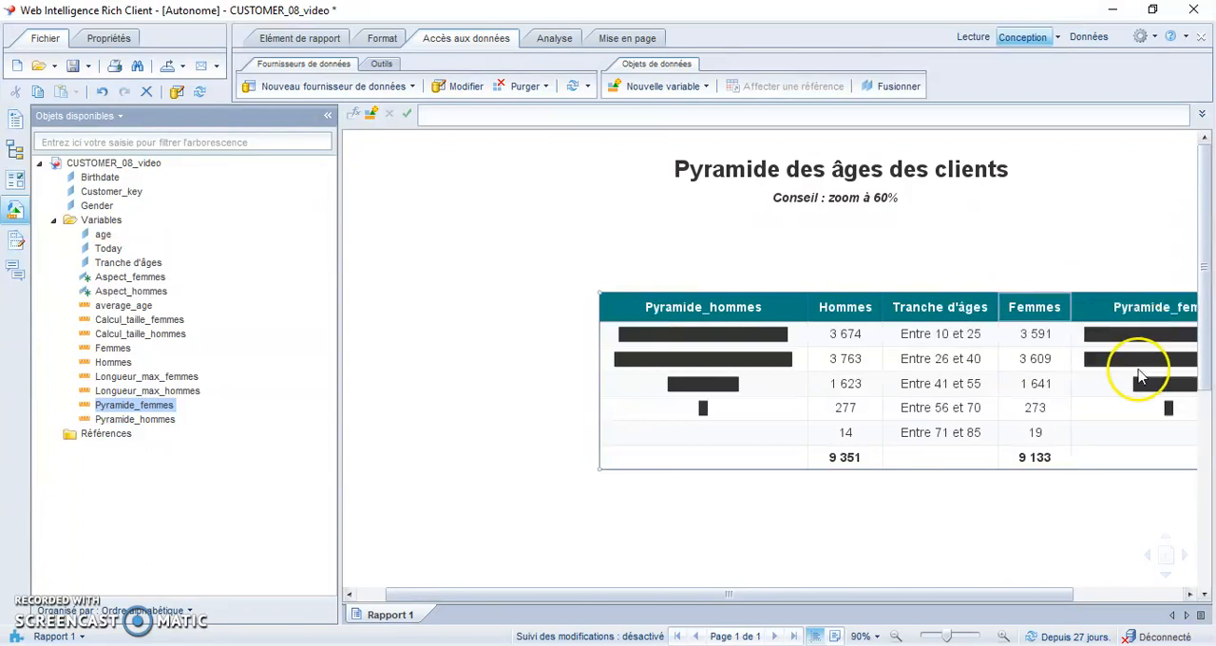
{"action": "left_click", "coordinate": [897, 637]}
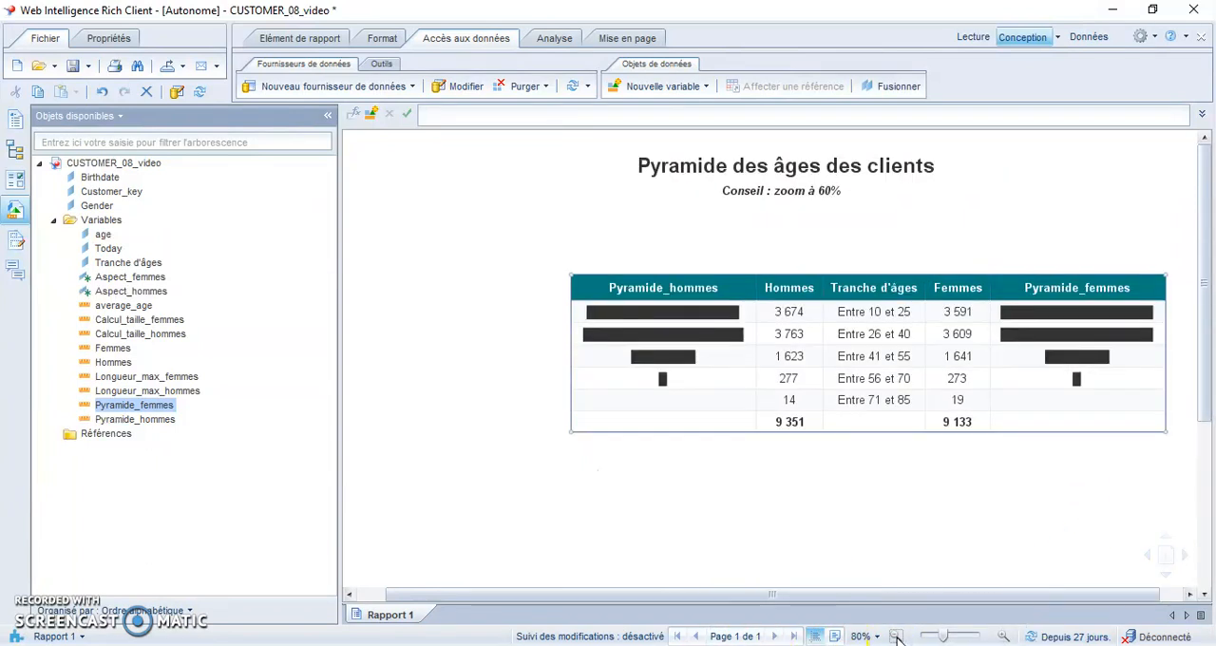
{"action": "left_click", "coordinate": [898, 637]}
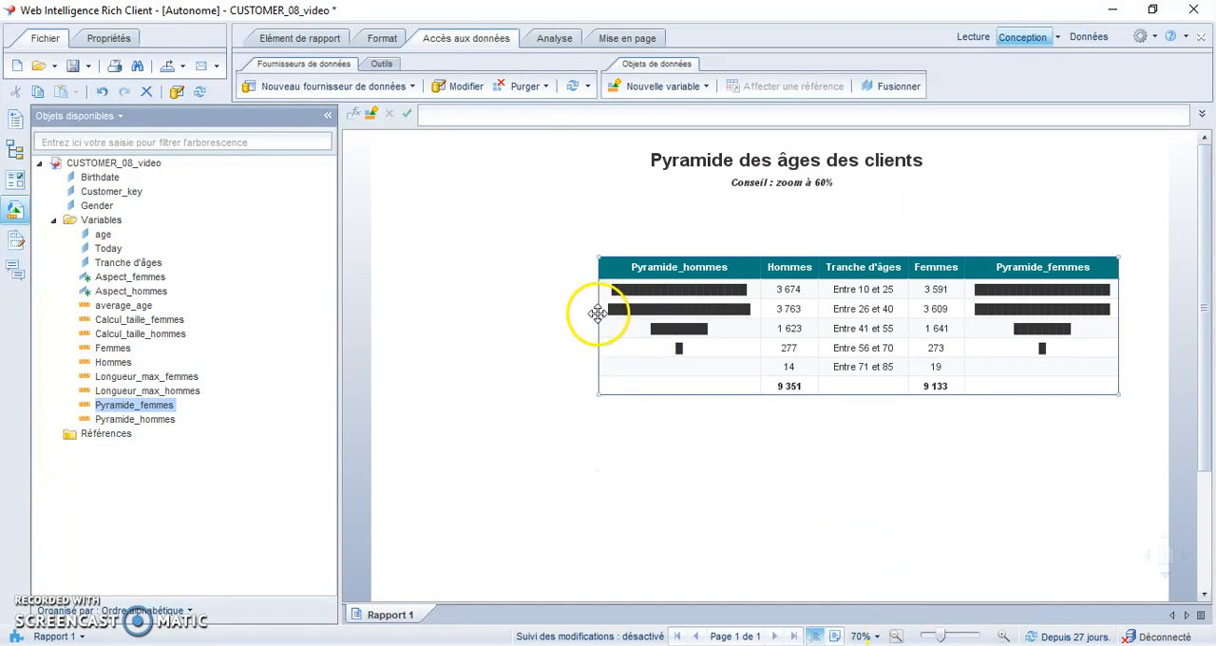
{"action": "left_click", "coordinate": [638, 475]}
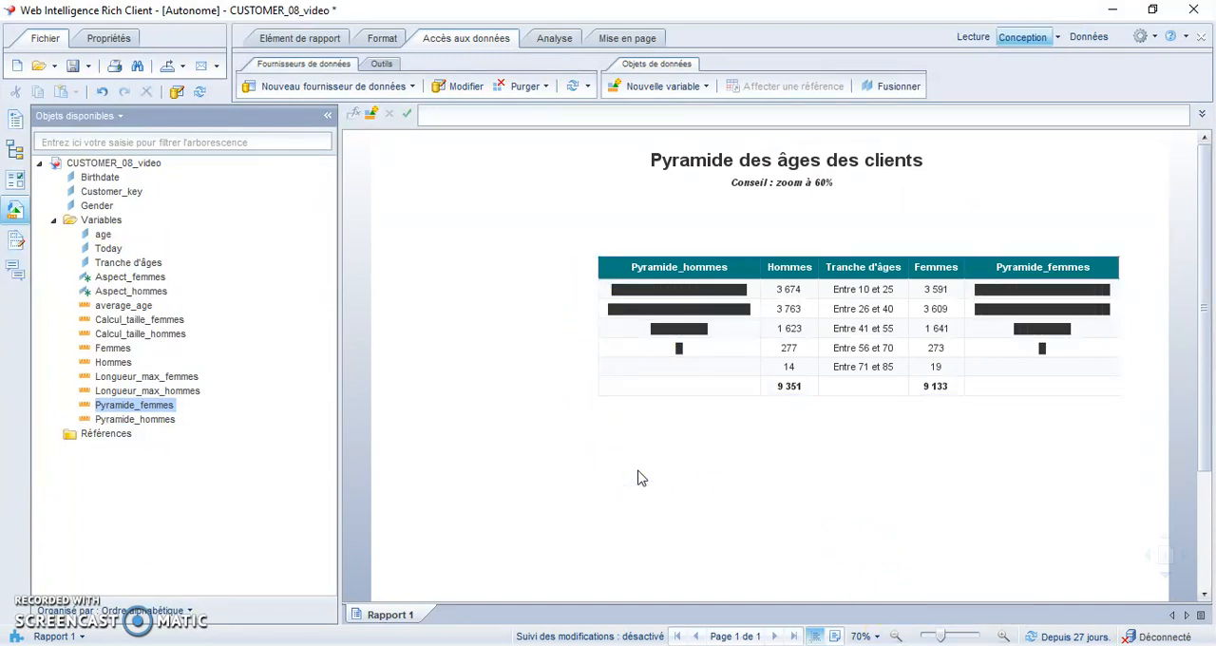
{"action": "left_click", "coordinate": [592, 361]}
{"action": "left_click", "coordinate": [778, 535]}
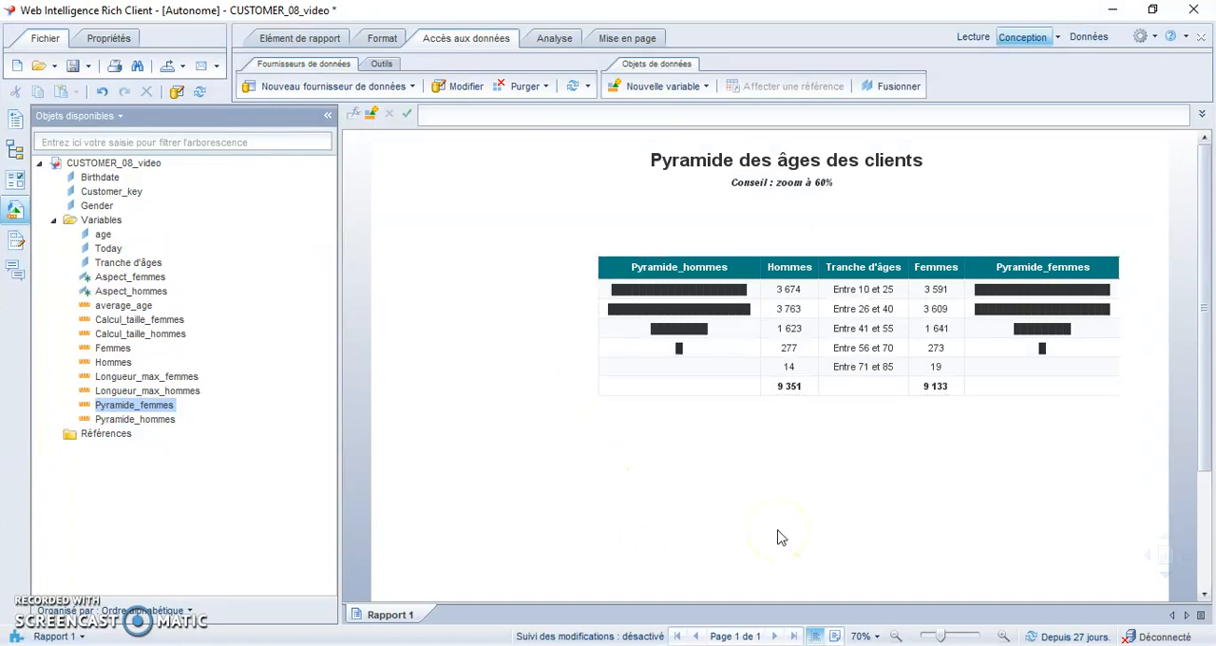